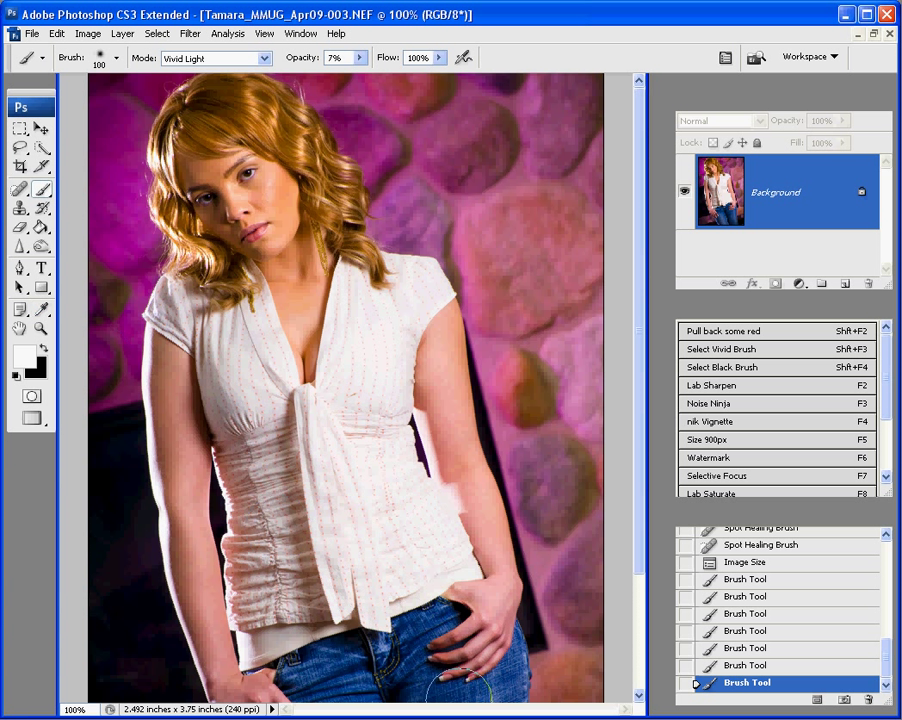
- Sample a dark blue from the jeans as the foreground colour with the Eyedropper
{"action": "left_click", "coordinate": [47, 312]}
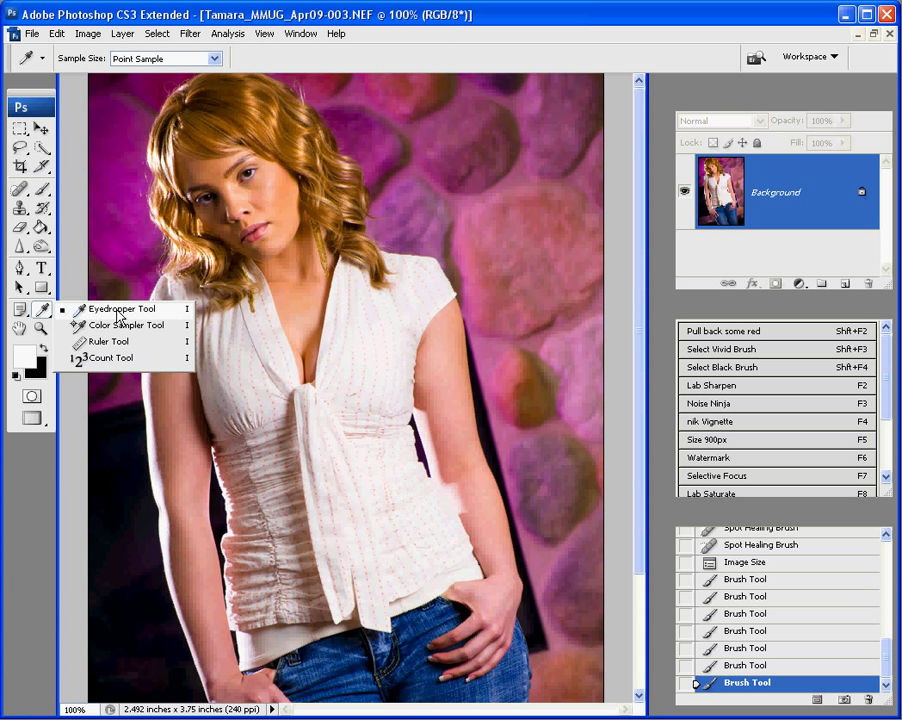
{"action": "left_click", "coordinate": [112, 309]}
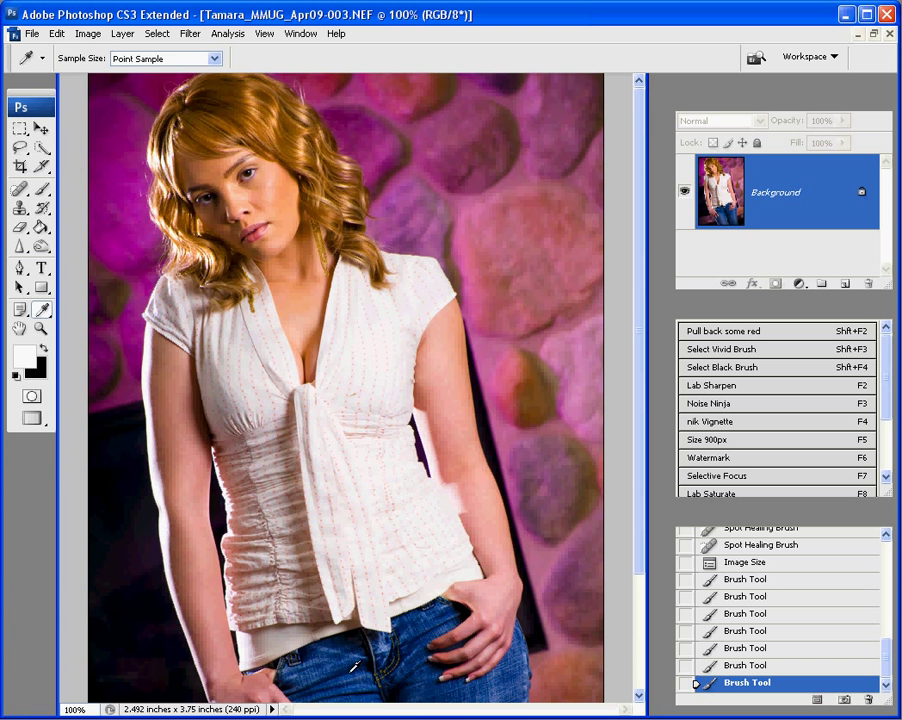
{"action": "left_click", "coordinate": [424, 680]}
{"action": "scroll", "coordinate": [424, 680], "scroll_direction": "down", "scroll_amount": 3}
{"action": "left_click", "coordinate": [420, 679]}
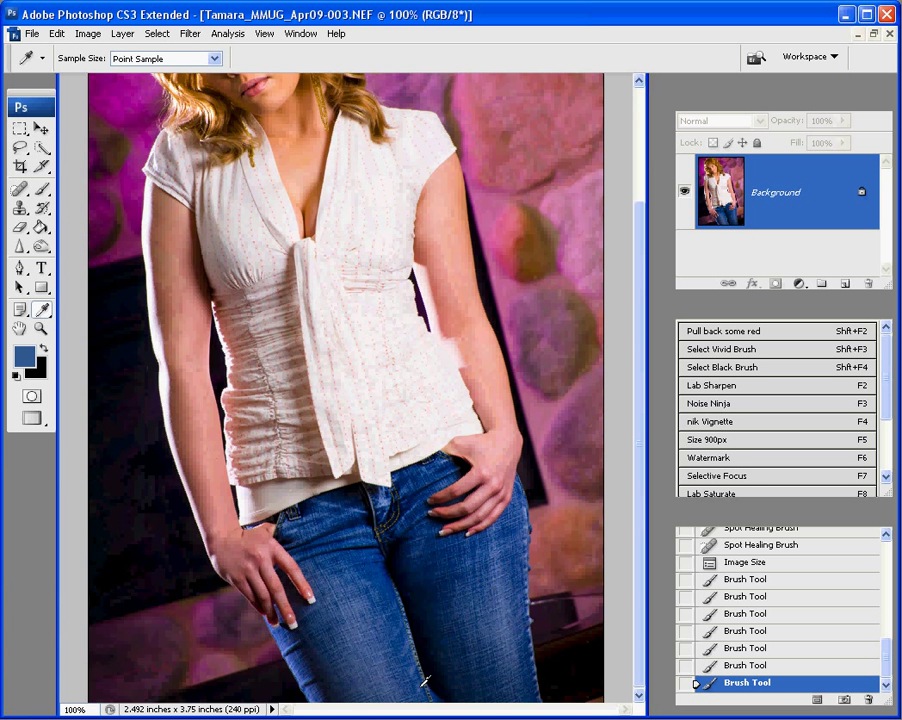
{"action": "left_click", "coordinate": [387, 597]}
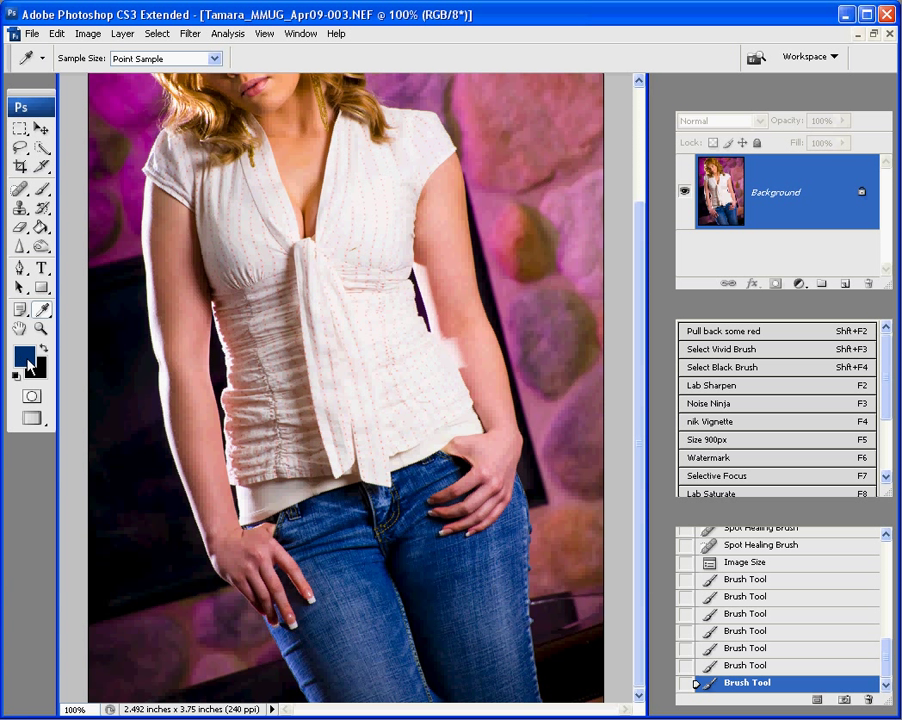
- Activate the Brush and brighten the sampled blue foreground colour to 1a76fb
{"action": "left_click", "coordinate": [41, 188]}
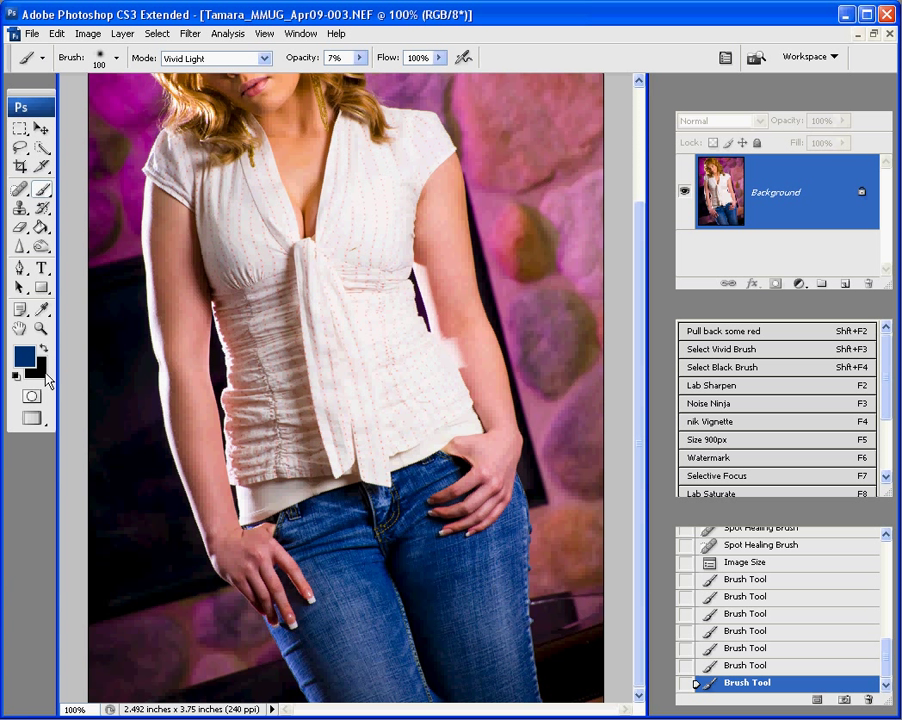
{"action": "left_click", "coordinate": [28, 362]}
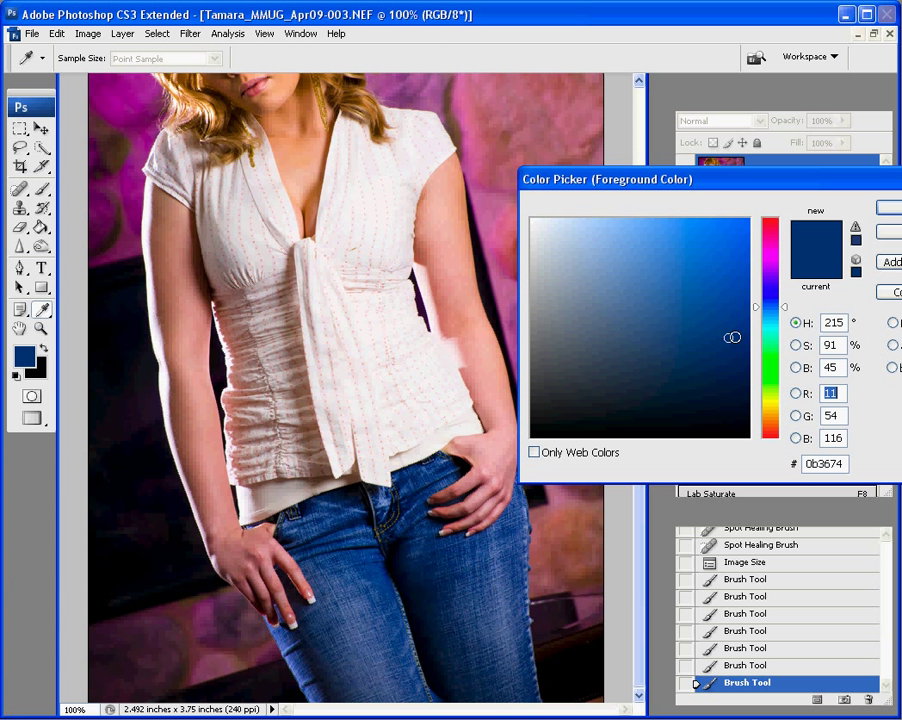
{"action": "left_click_drag", "start_coordinate": [730, 270], "coordinate": [727, 221]}
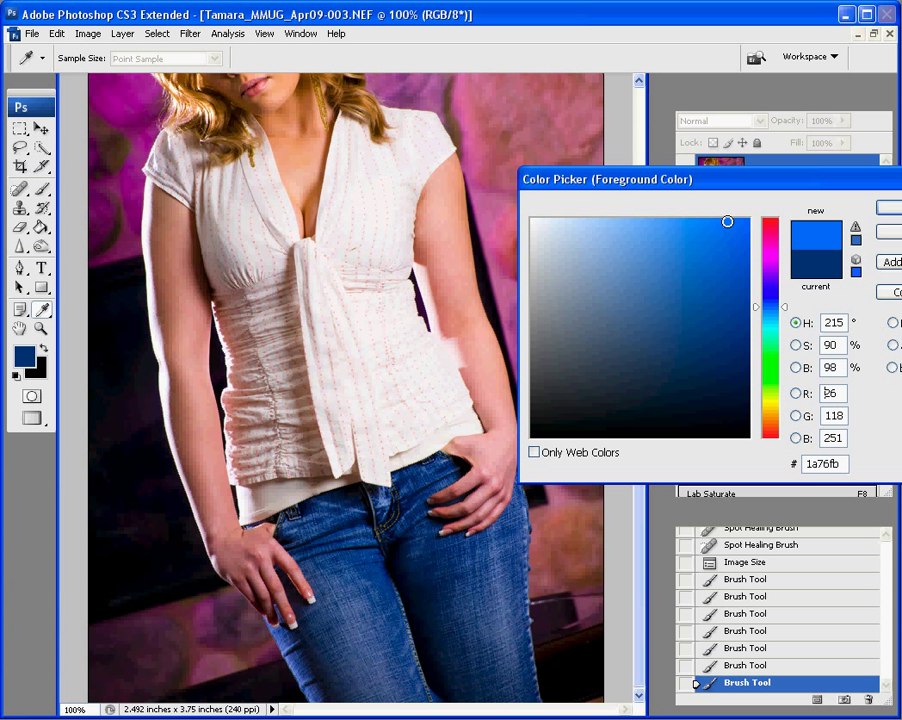
{"action": "left_click", "coordinate": [885, 211]}
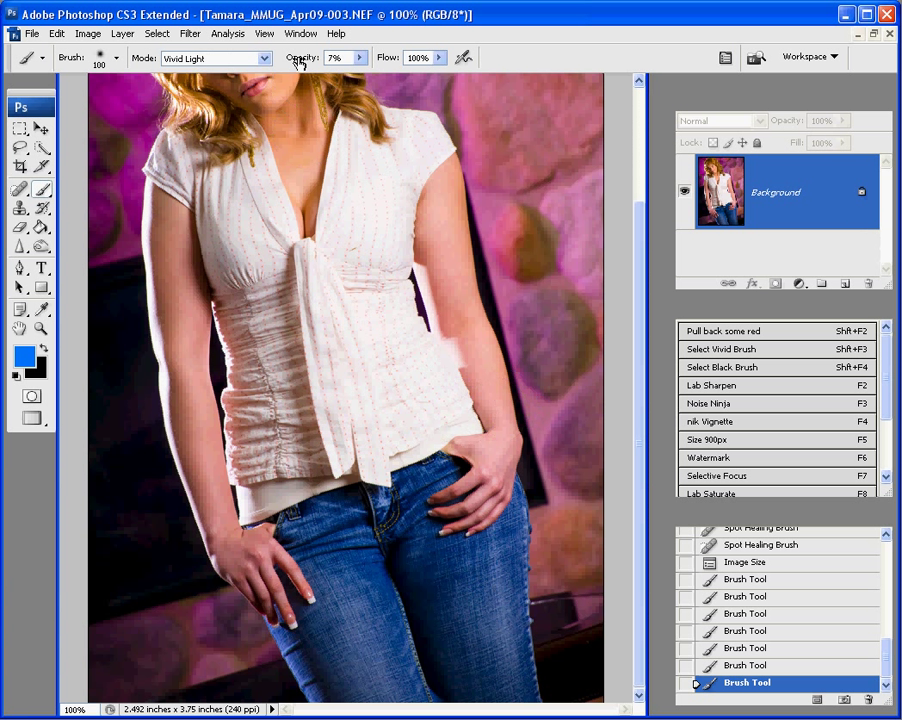
- Set the brush opacity to 20% and paint the bright blue over the jeans in Vivid Light mode
{"action": "left_click_drag", "start_coordinate": [297, 62], "coordinate": [300, 62]}
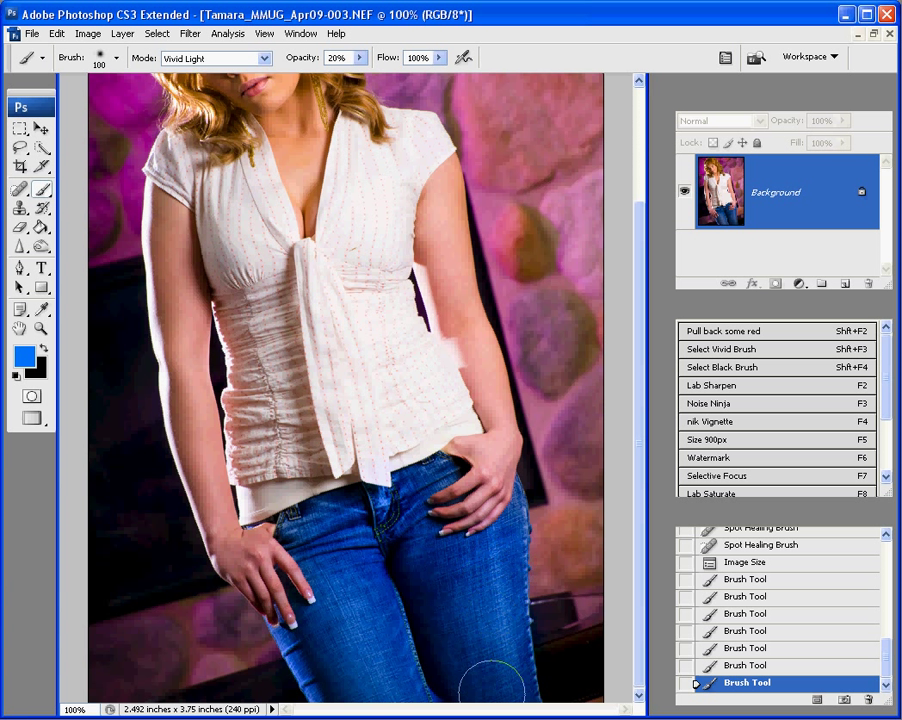
{"action": "mouse_move", "coordinate": [500, 680]}
{"action": "left_mouse_down"}
{"action": "mouse_move", "coordinate": [336, 676]}
{"action": "mouse_move", "coordinate": [315, 666]}
{"action": "mouse_move", "coordinate": [315, 646]}
{"action": "mouse_move", "coordinate": [358, 663]}
{"action": "left_mouse_up"}
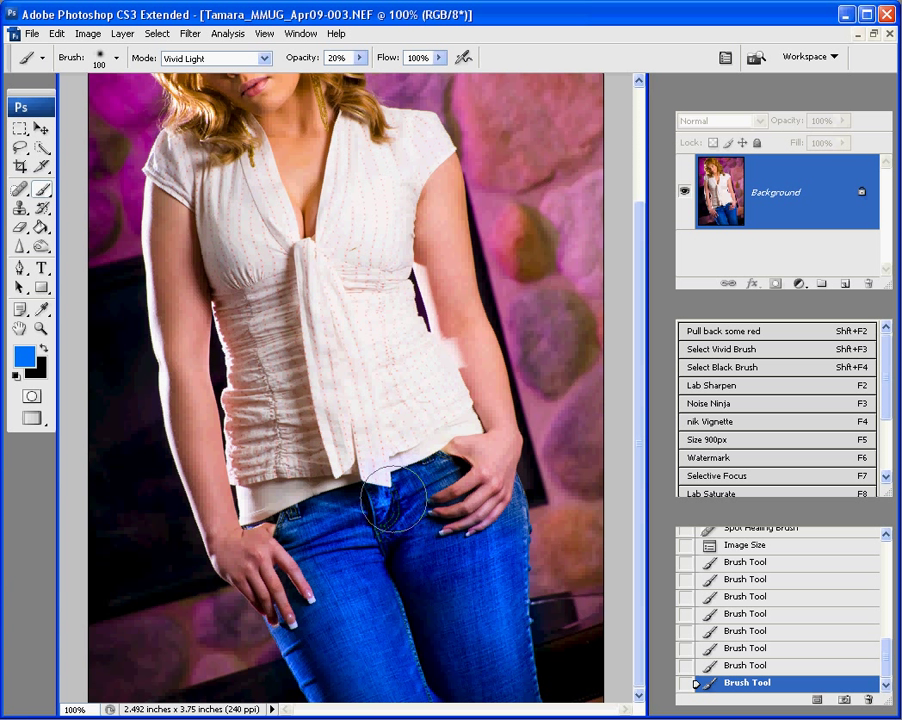
{"action": "mouse_move", "coordinate": [373, 522]}
{"action": "left_mouse_down"}
{"action": "mouse_move", "coordinate": [348, 527]}
{"action": "mouse_move", "coordinate": [411, 604]}
{"action": "mouse_move", "coordinate": [490, 665]}
{"action": "left_mouse_up"}
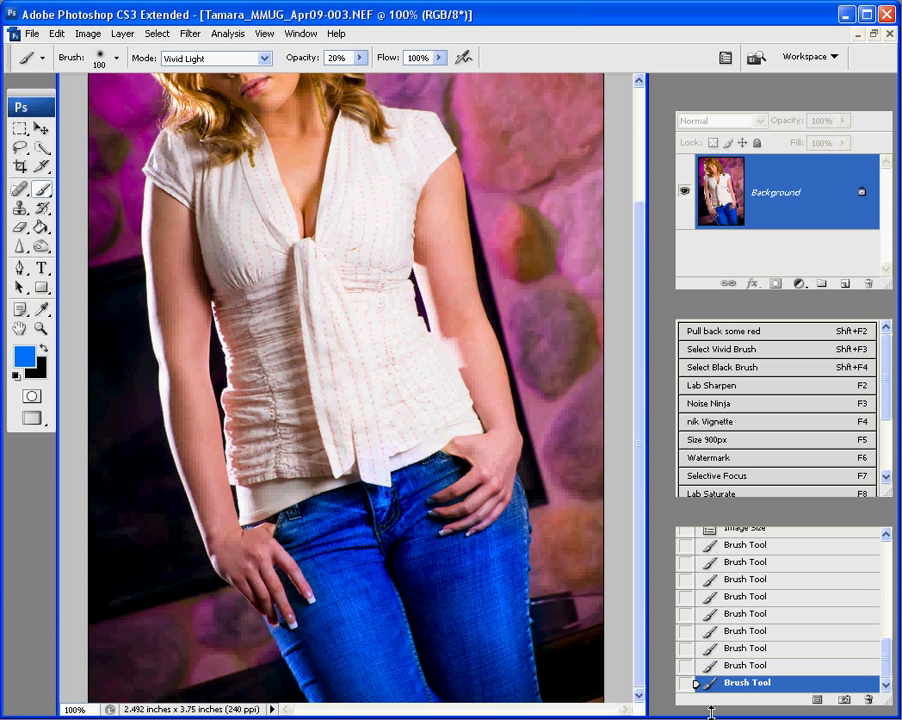
- Compare the jeans before and after painting through the history states, and revert to the state before the last brush stroke
{"action": "left_click", "coordinate": [772, 652]}
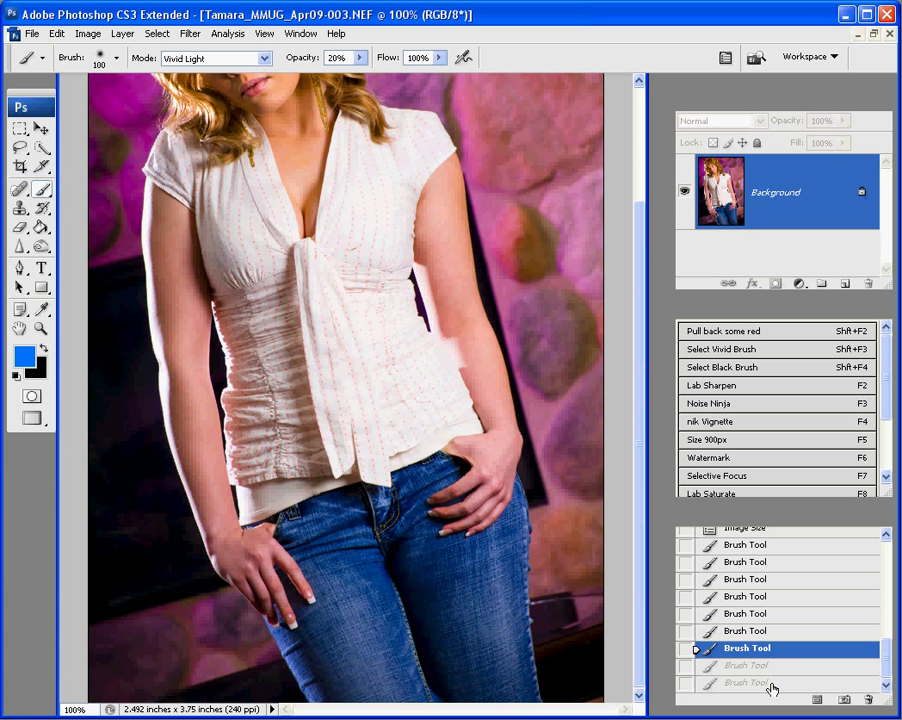
{"action": "left_click", "coordinate": [765, 684]}
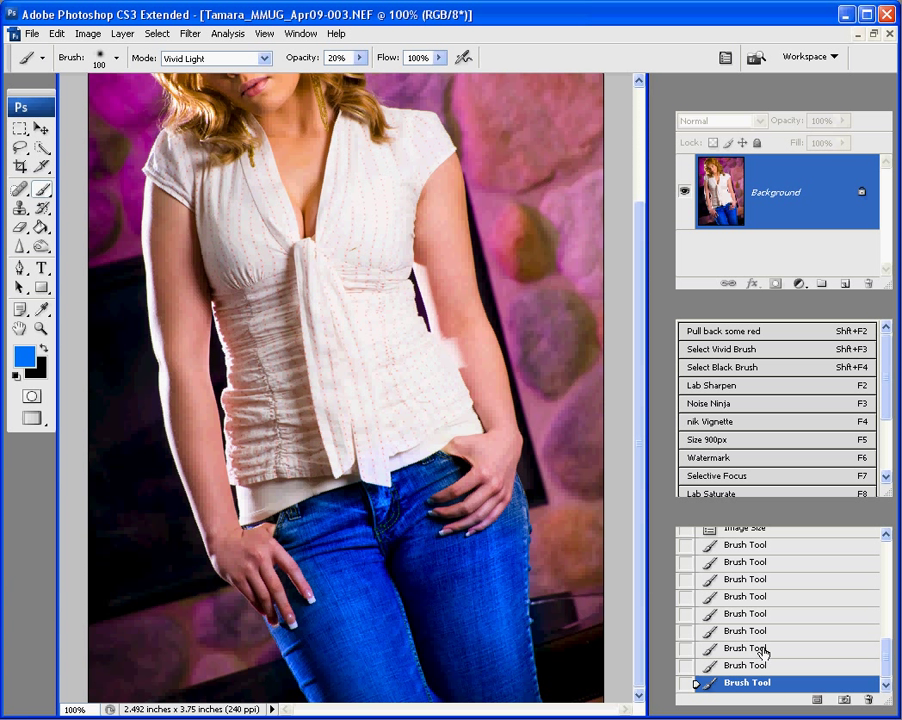
{"action": "left_click", "coordinate": [764, 650]}
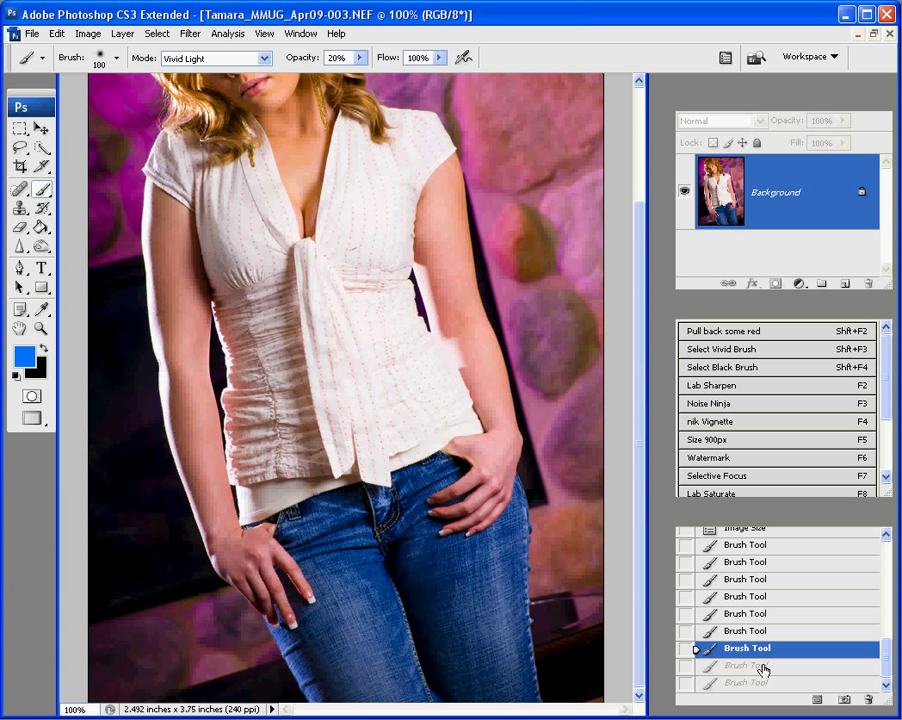
{"action": "left_click", "coordinate": [764, 668]}
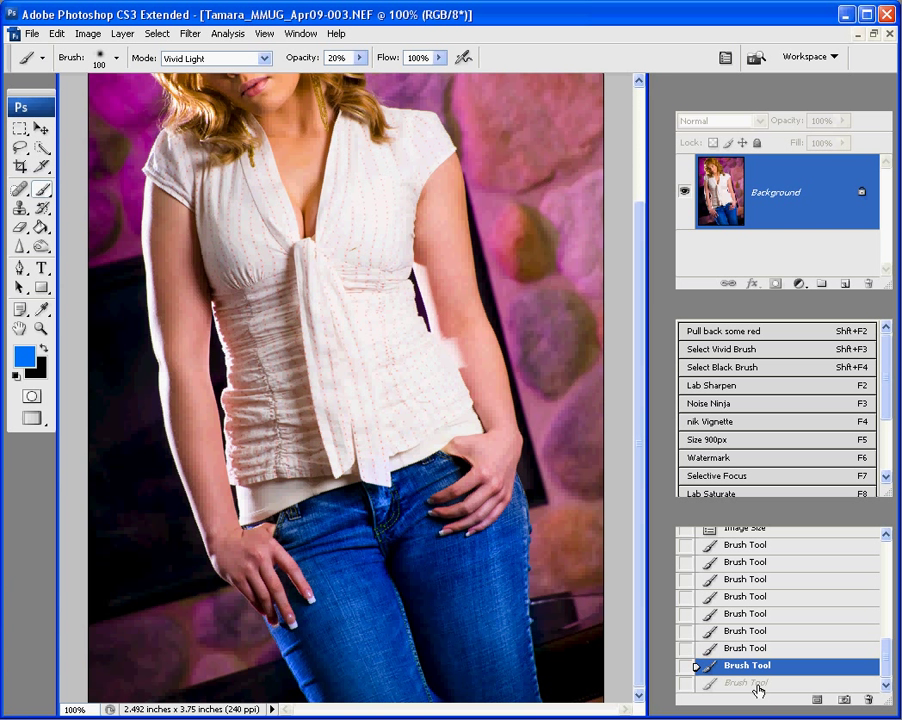
{"action": "left_click", "coordinate": [759, 684]}
{"action": "left_click", "coordinate": [757, 667]}
- Set the foreground colour to bright green 1ffb1a
{"action": "left_click_drag", "start_coordinate": [637, 308], "coordinate": [640, 175]}
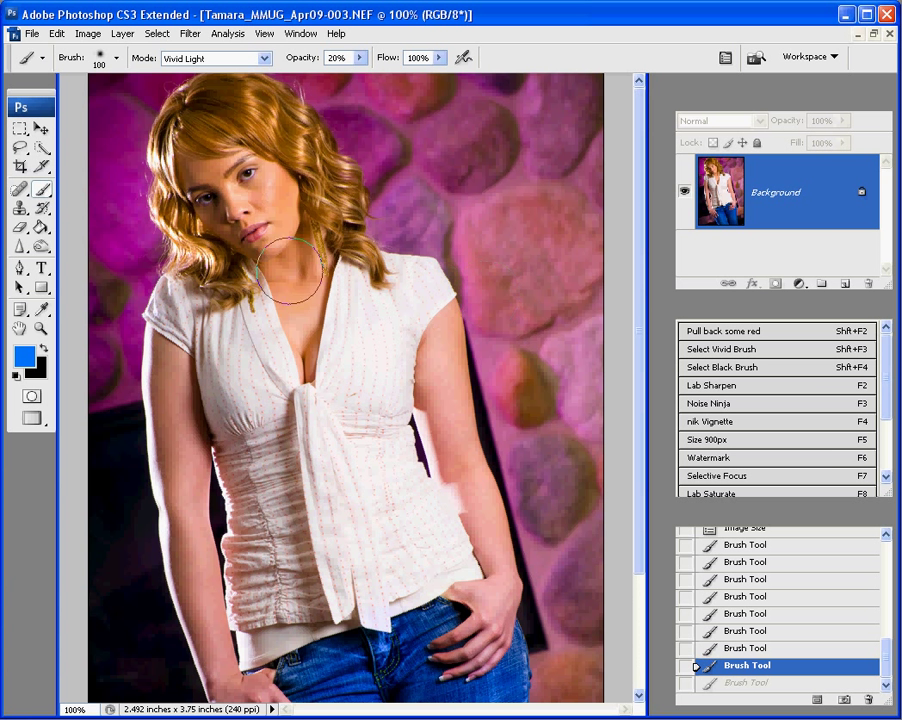
{"action": "left_click", "coordinate": [22, 356]}
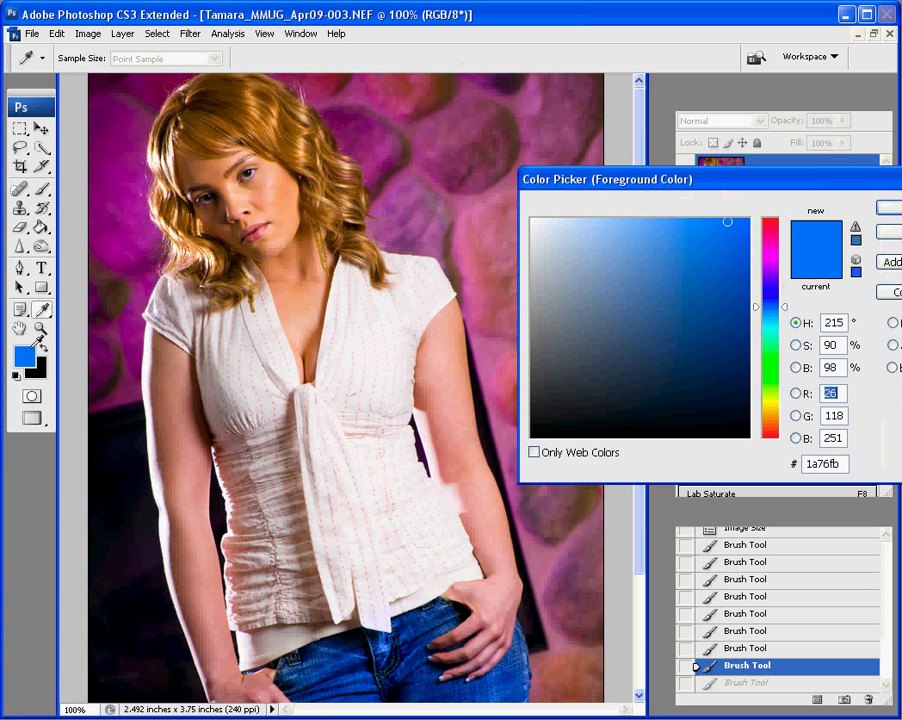
{"action": "left_click", "coordinate": [772, 368]}
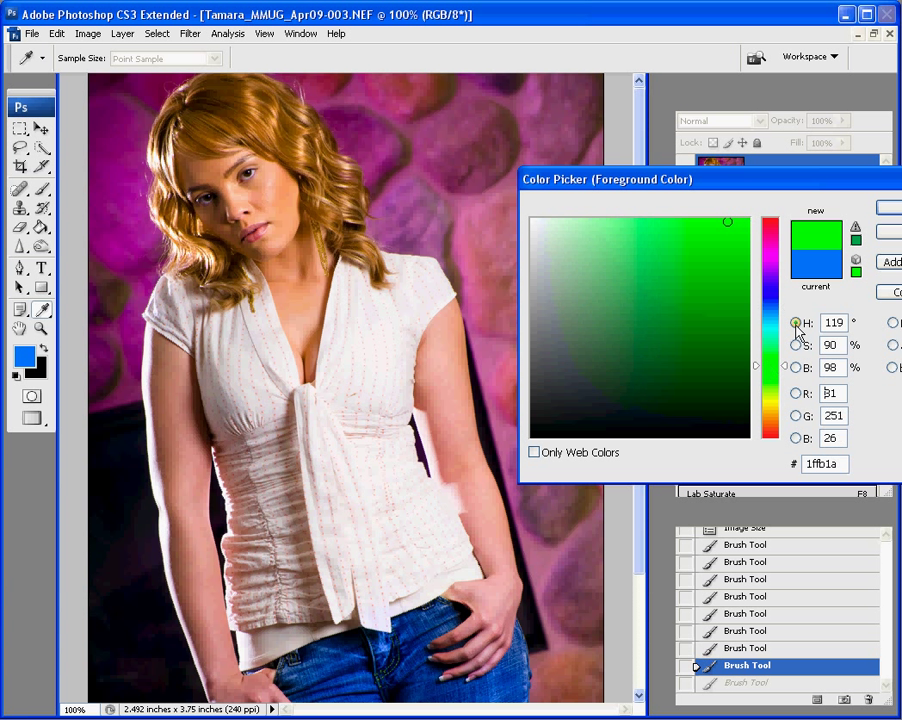
{"action": "left_click", "coordinate": [887, 210]}
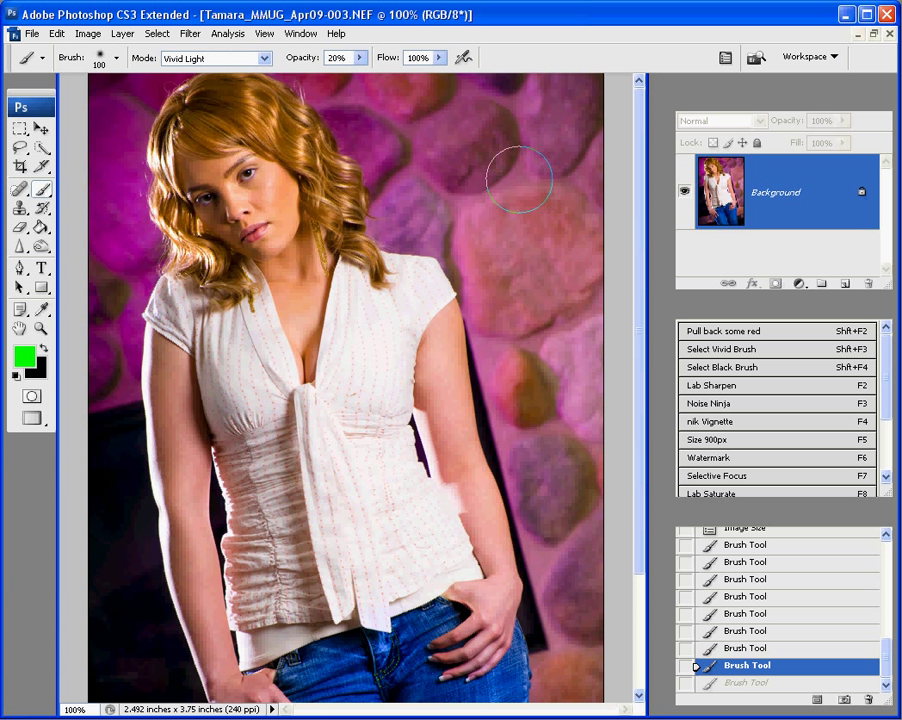
- Enlarge the brush to 200 and try painting the green over the stone wall, undoing the stroke
{"action": "key", "text": "bracketright"}
{"action": "key", "text": "bracketright"}
{"action": "key", "text": "bracketright"}
{"action": "mouse_move", "coordinate": [523, 193]}
{"action": "left_mouse_down"}
{"action": "mouse_move", "coordinate": [531, 154]}
{"action": "mouse_move", "coordinate": [463, 107]}
{"action": "mouse_move", "coordinate": [420, 95]}
{"action": "mouse_move", "coordinate": [529, 149]}
{"action": "mouse_move", "coordinate": [404, 95]}
{"action": "mouse_move", "coordinate": [529, 188]}
{"action": "mouse_move", "coordinate": [460, 155]}
{"action": "mouse_move", "coordinate": [433, 157]}
{"action": "mouse_move", "coordinate": [496, 197]}
{"action": "mouse_move", "coordinate": [471, 173]}
{"action": "mouse_move", "coordinate": [445, 172]}
{"action": "mouse_move", "coordinate": [568, 211]}
{"action": "mouse_move", "coordinate": [570, 159]}
{"action": "mouse_move", "coordinate": [559, 300]}
{"action": "mouse_move", "coordinate": [568, 325]}
{"action": "mouse_move", "coordinate": [558, 354]}
{"action": "mouse_move", "coordinate": [585, 451]}
{"action": "mouse_move", "coordinate": [585, 392]}
{"action": "mouse_move", "coordinate": [605, 569]}
{"action": "mouse_move", "coordinate": [622, 531]}
{"action": "mouse_move", "coordinate": [568, 231]}
{"action": "mouse_move", "coordinate": [529, 130]}
{"action": "mouse_move", "coordinate": [489, 95]}
{"action": "mouse_move", "coordinate": [447, 88]}
{"action": "mouse_move", "coordinate": [420, 111]}
{"action": "mouse_move", "coordinate": [384, 100]}
{"action": "mouse_move", "coordinate": [391, 80]}
{"action": "mouse_move", "coordinate": [460, 143]}
{"action": "mouse_move", "coordinate": [444, 116]}
{"action": "mouse_move", "coordinate": [492, 149]}
{"action": "mouse_move", "coordinate": [538, 137]}
{"action": "mouse_move", "coordinate": [590, 200]}
{"action": "left_mouse_up"}
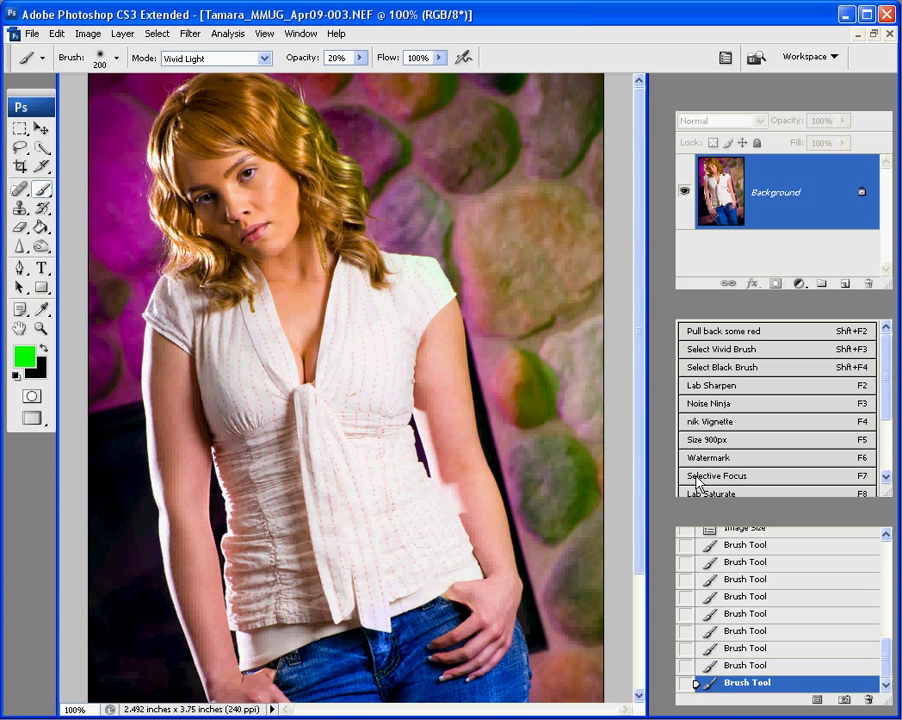
{"action": "key", "text": "ctrl+z"}
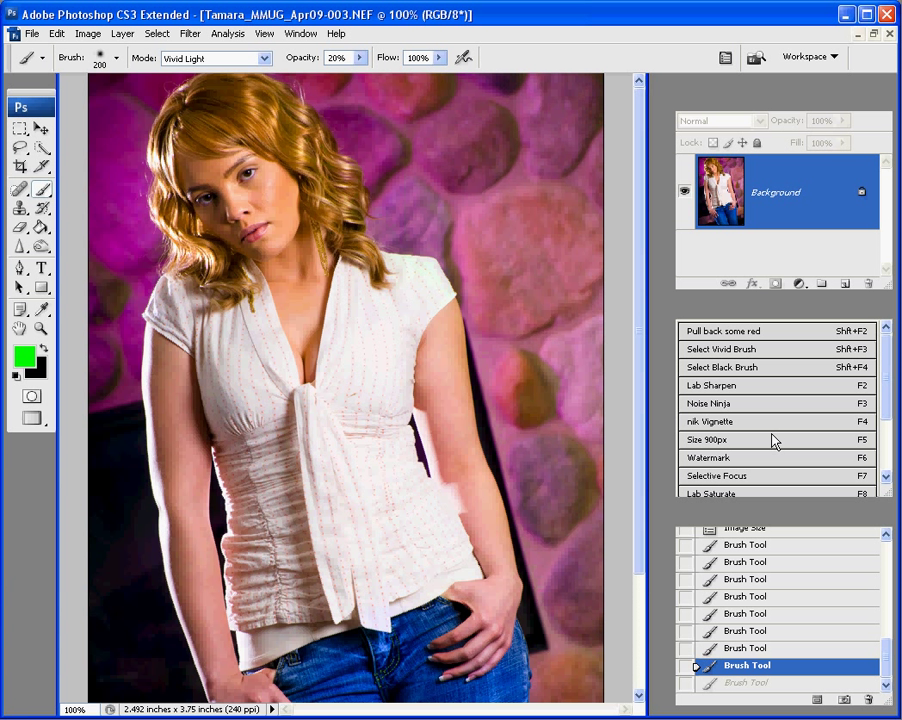
- Sample red from a stone in the wall, brighten it to fa6f79, and paint it over the stones right of the model
{"action": "left_click", "coordinate": [408, 80], "text": "alt"}
{"action": "left_click", "coordinate": [24, 356]}
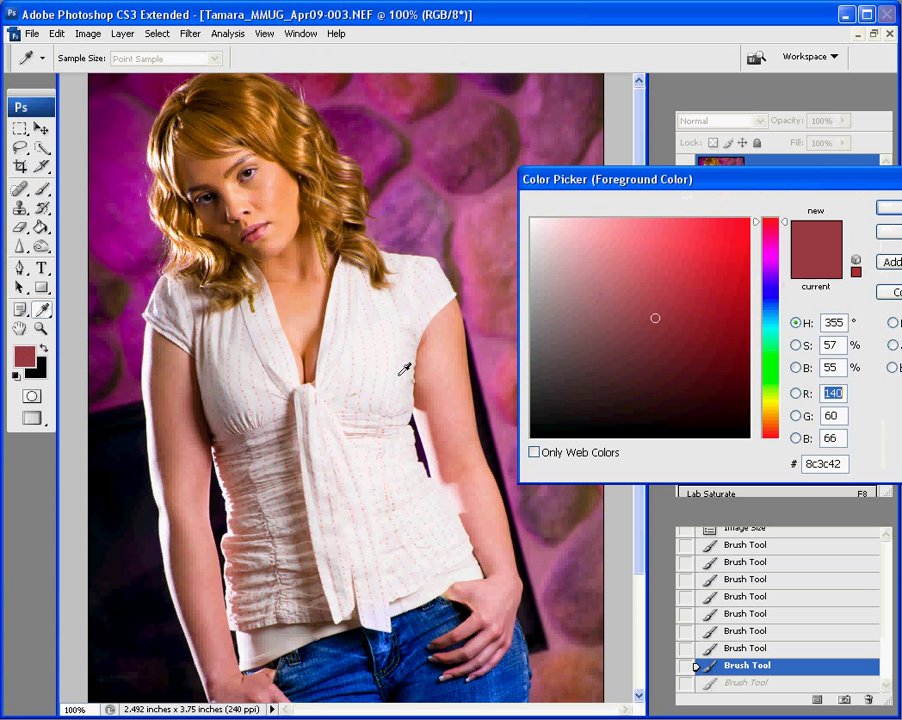
{"action": "mouse_move", "coordinate": [702, 269]}
{"action": "left_mouse_down"}
{"action": "mouse_move", "coordinate": [658, 263]}
{"action": "mouse_move", "coordinate": [659, 226]}
{"action": "left_mouse_up"}
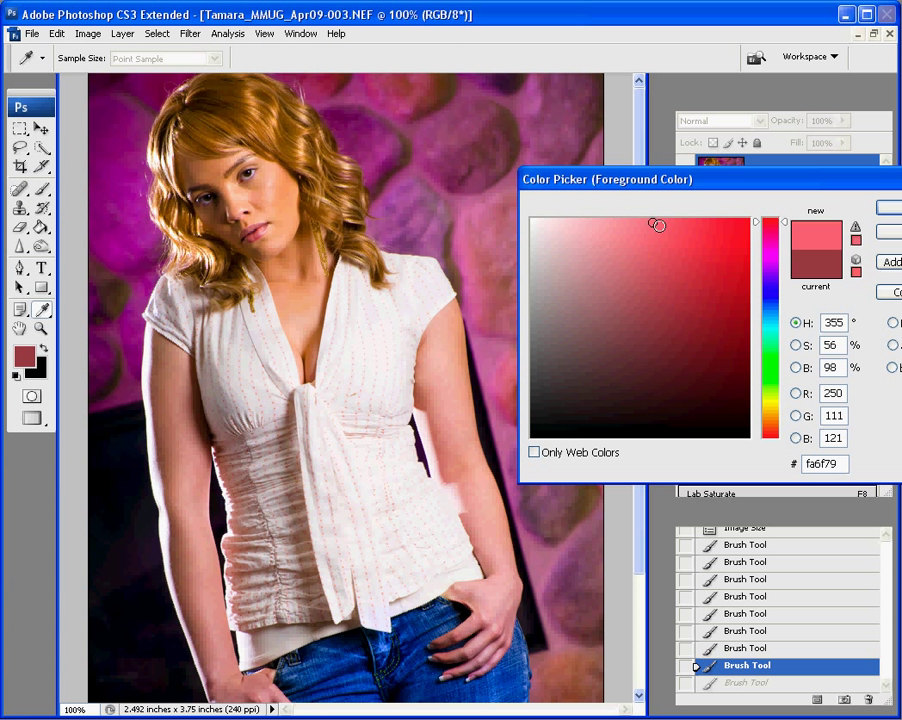
{"action": "left_click", "coordinate": [889, 213]}
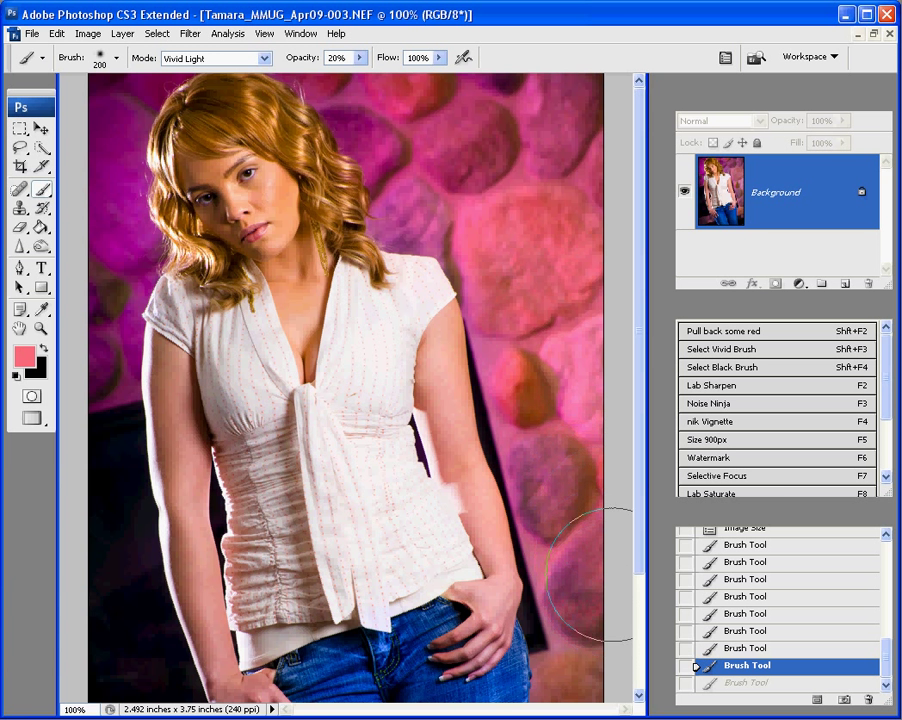
{"action": "key", "text": "ctrl+z"}
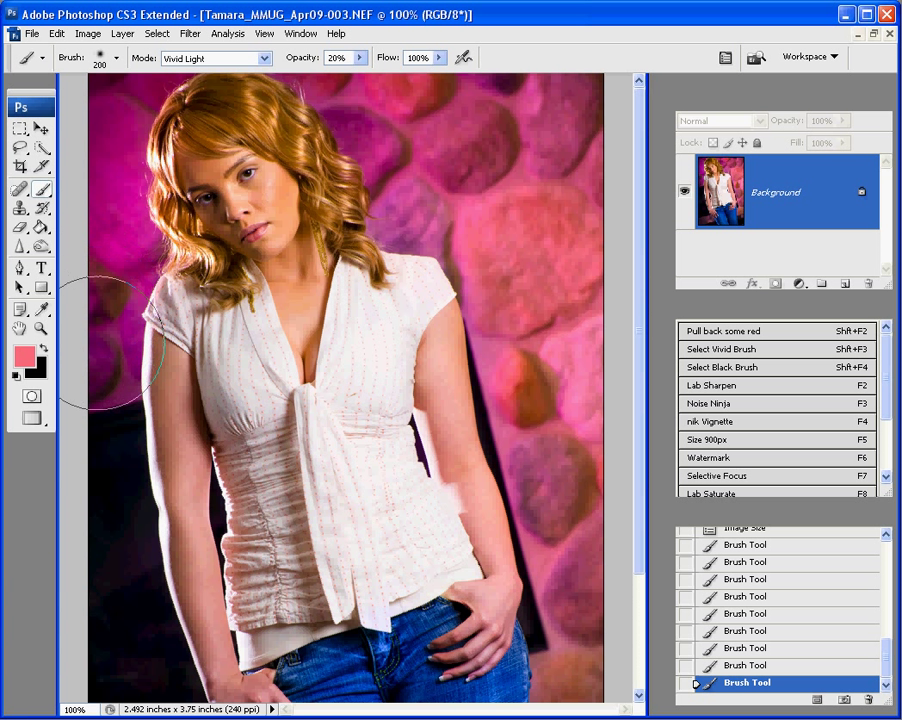
- Undo a trial stroke over the model's arm and paint the pink over the stone wall left of her
{"action": "mouse_move", "coordinate": [145, 362]}
{"action": "left_mouse_down"}
{"action": "mouse_move", "coordinate": [259, 373]}
{"action": "mouse_move", "coordinate": [140, 371]}
{"action": "mouse_move", "coordinate": [203, 389]}
{"action": "mouse_move", "coordinate": [194, 473]}
{"action": "mouse_move", "coordinate": [203, 515]}
{"action": "mouse_move", "coordinate": [196, 387]}
{"action": "mouse_move", "coordinate": [165, 483]}
{"action": "left_mouse_up"}
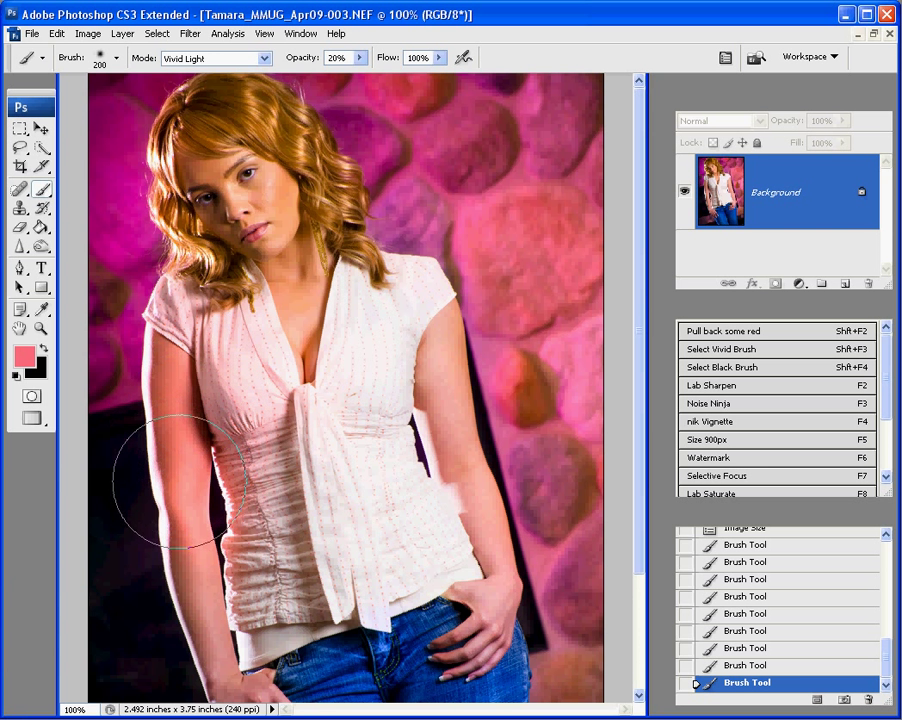
{"action": "key", "text": "ctrl+z"}
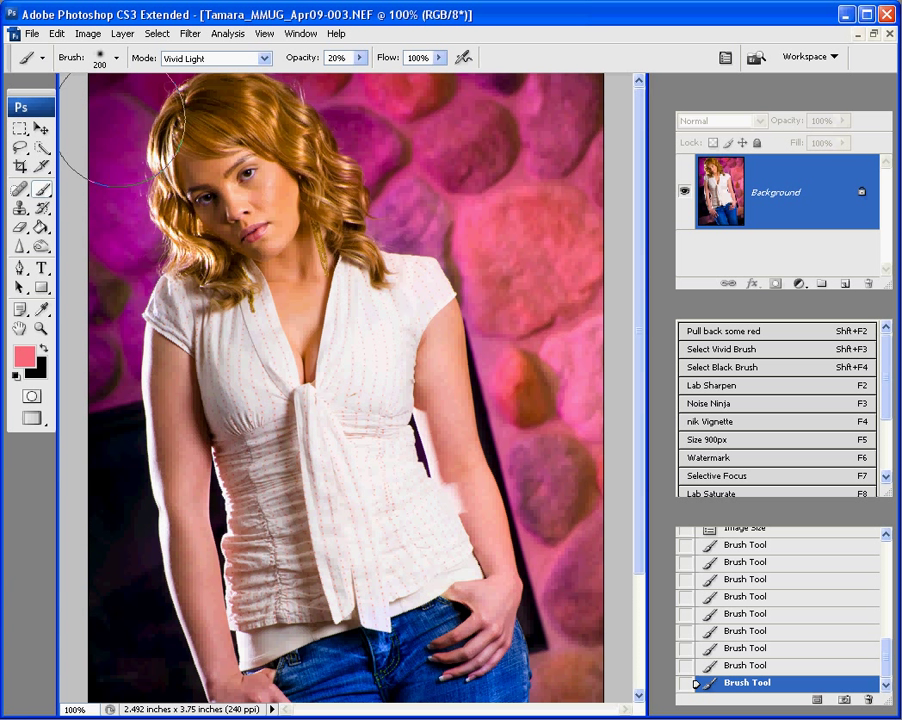
{"action": "mouse_move", "coordinate": [74, 360]}
{"action": "left_mouse_down"}
{"action": "mouse_move", "coordinate": [81, 458]}
{"action": "mouse_move", "coordinate": [95, 457]}
{"action": "mouse_move", "coordinate": [106, 486]}
{"action": "left_mouse_up"}
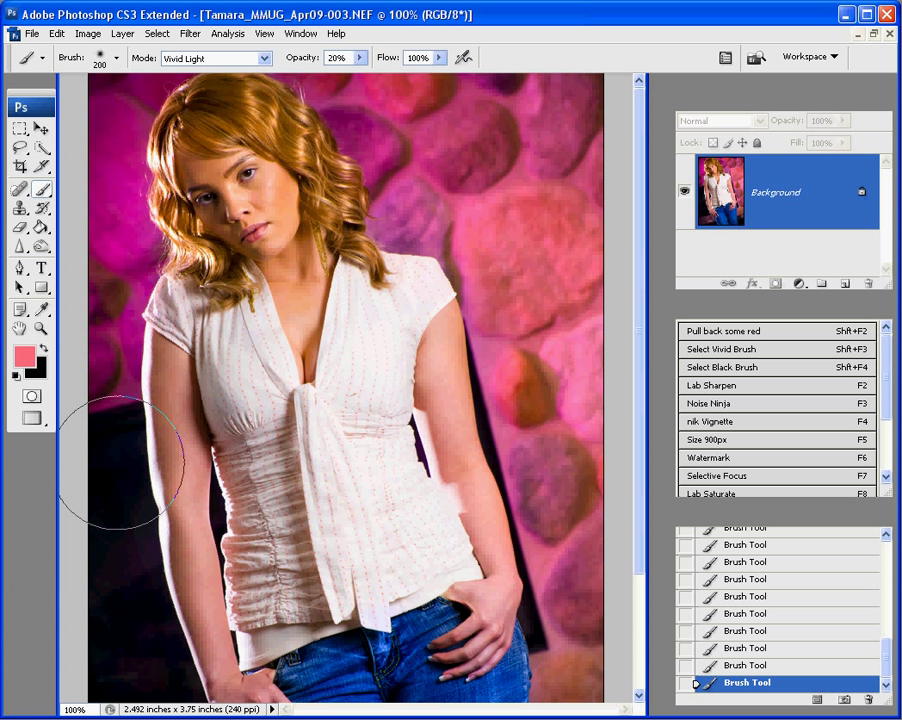
- Set the brush mode to Overlay and sample magenta 930567 from the wall beside the hair as the foreground colour
{"action": "left_click", "coordinate": [202, 62]}
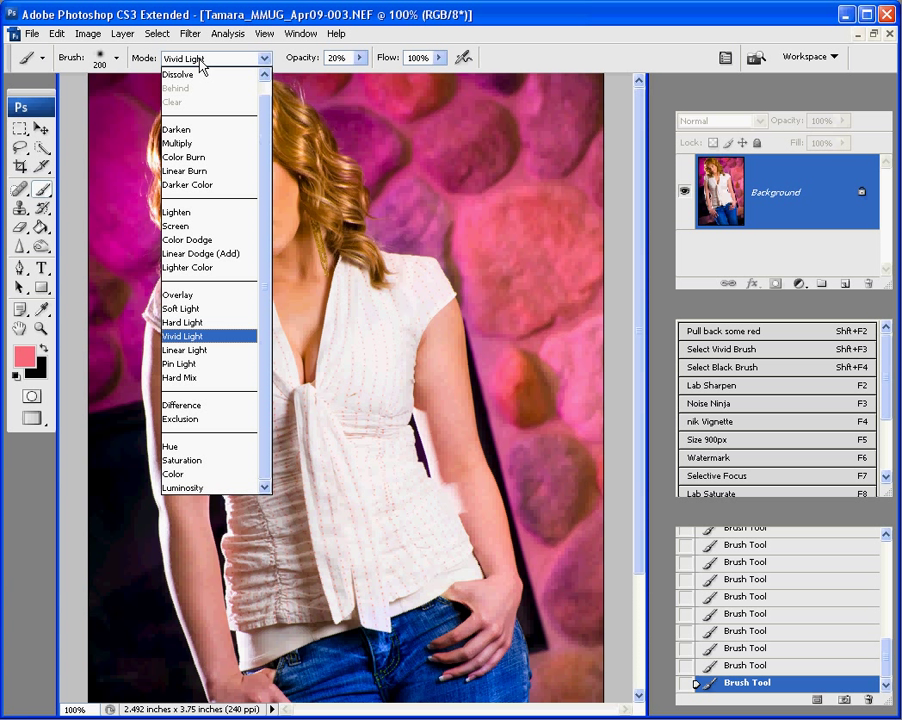
{"action": "left_click", "coordinate": [200, 297]}
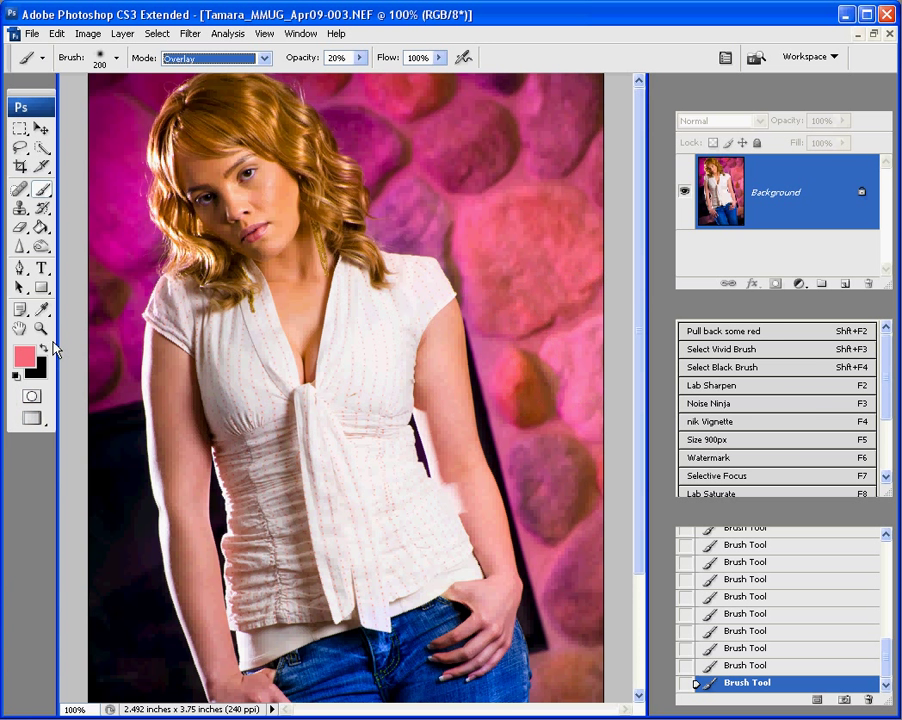
{"action": "left_click", "coordinate": [28, 354]}
{"action": "left_click", "coordinate": [126, 139]}
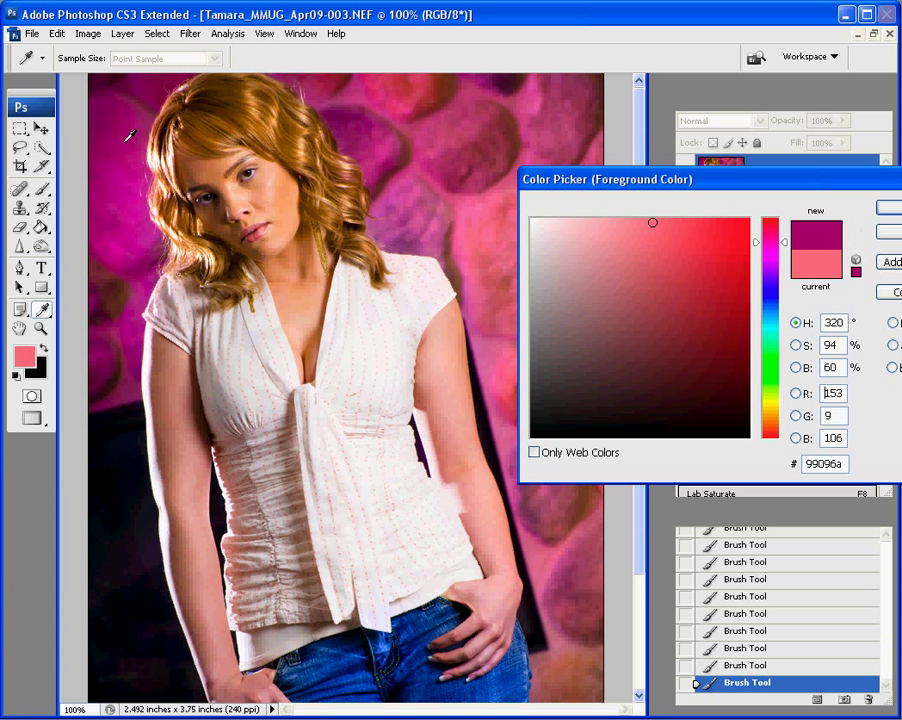
{"action": "left_click", "coordinate": [125, 135]}
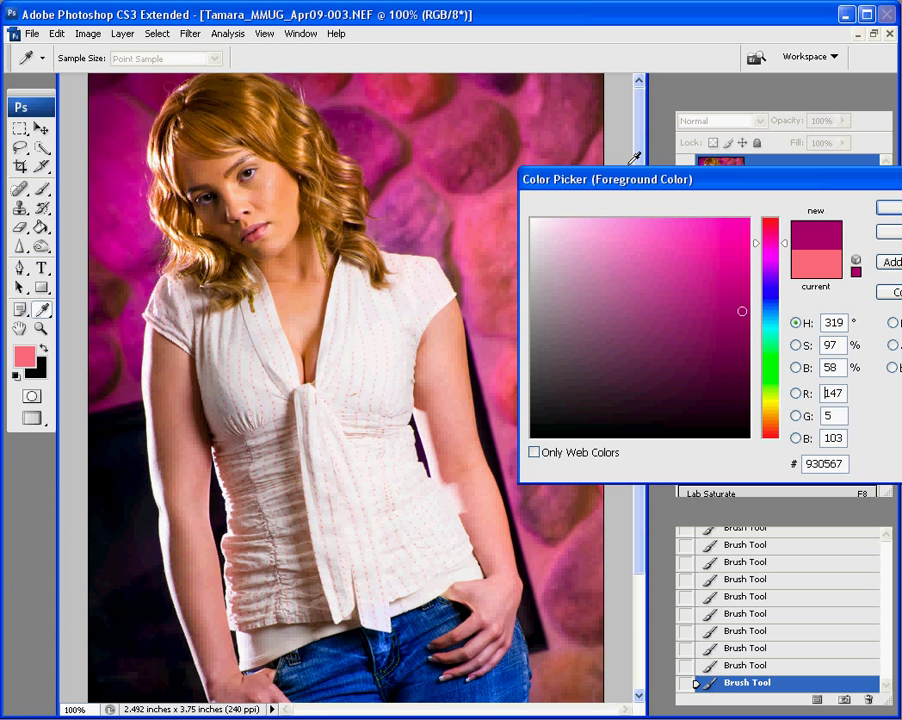
{"action": "left_click", "coordinate": [887, 209]}
- Paint the magenta over the stone wall right of the model, reverting the first stroke and repainting it
{"action": "mouse_move", "coordinate": [567, 220]}
{"action": "left_mouse_down"}
{"action": "mouse_move", "coordinate": [453, 139]}
{"action": "mouse_move", "coordinate": [590, 154]}
{"action": "mouse_move", "coordinate": [397, 98]}
{"action": "mouse_move", "coordinate": [570, 251]}
{"action": "mouse_move", "coordinate": [500, 194]}
{"action": "mouse_move", "coordinate": [432, 179]}
{"action": "mouse_move", "coordinate": [542, 220]}
{"action": "mouse_move", "coordinate": [574, 336]}
{"action": "mouse_move", "coordinate": [582, 333]}
{"action": "mouse_move", "coordinate": [571, 395]}
{"action": "mouse_move", "coordinate": [610, 638]}
{"action": "mouse_move", "coordinate": [605, 589]}
{"action": "mouse_move", "coordinate": [602, 677]}
{"action": "mouse_move", "coordinate": [603, 653]}
{"action": "mouse_move", "coordinate": [610, 663]}
{"action": "mouse_move", "coordinate": [568, 283]}
{"action": "mouse_move", "coordinate": [580, 432]}
{"action": "mouse_move", "coordinate": [575, 251]}
{"action": "mouse_move", "coordinate": [608, 376]}
{"action": "left_mouse_up"}
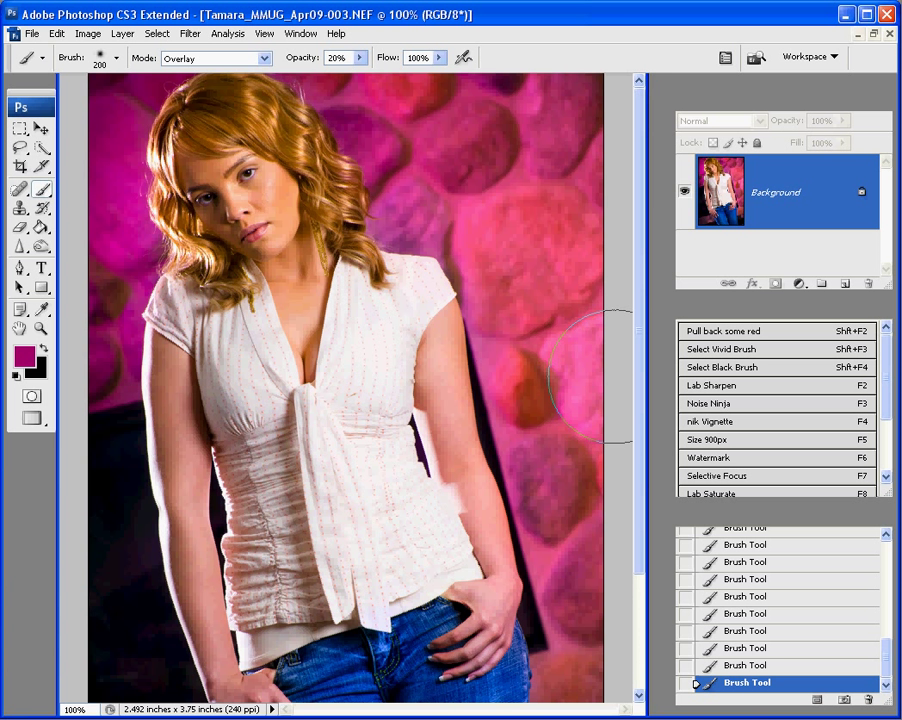
{"action": "left_click", "coordinate": [769, 666]}
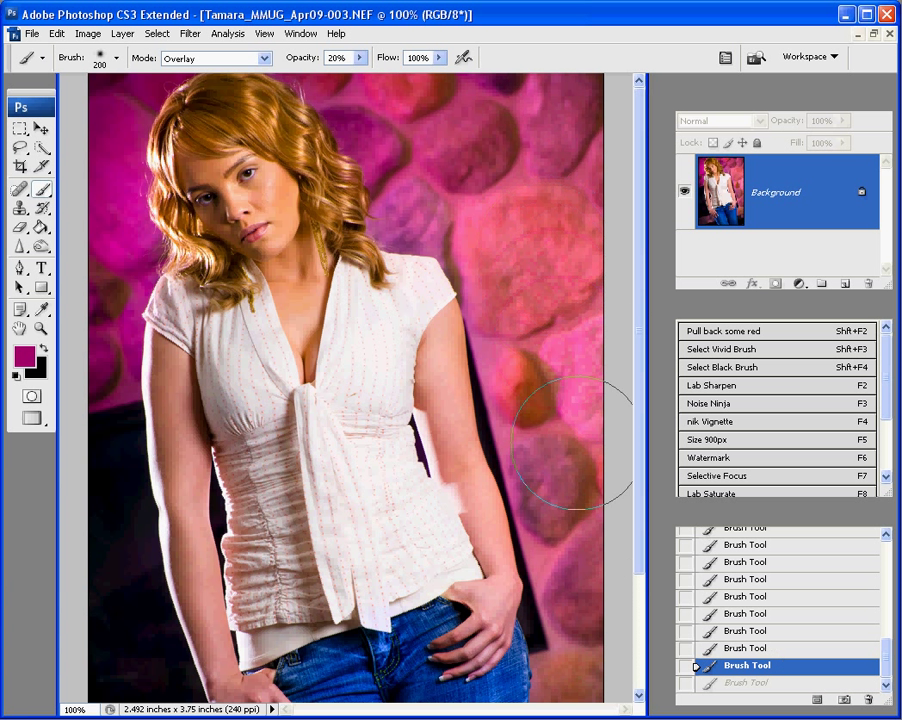
{"action": "left_click_drag", "start_coordinate": [544, 322], "coordinate": [540, 330]}
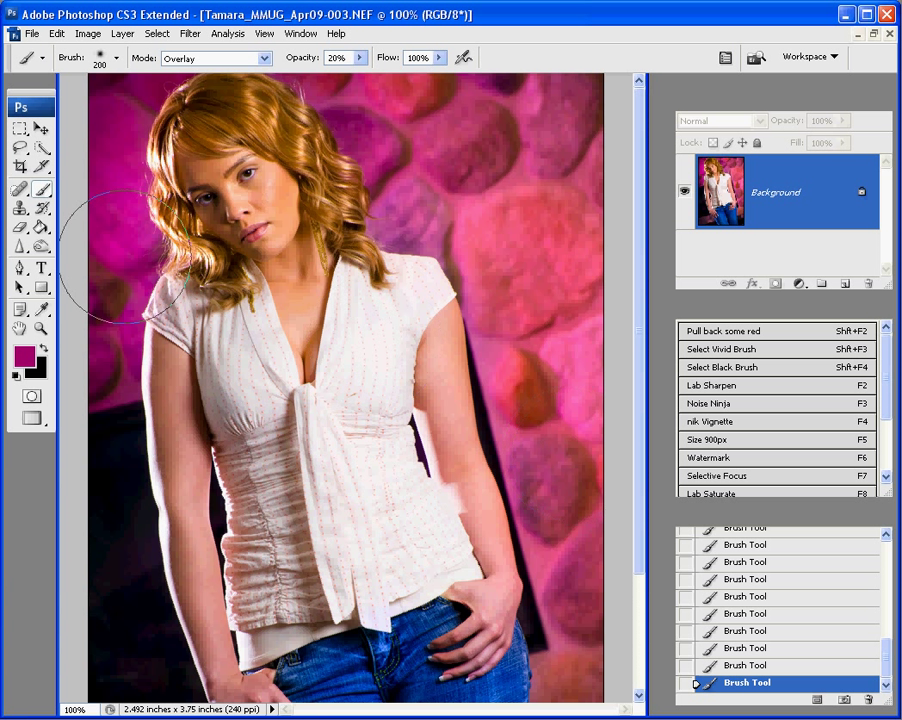
{"action": "left_click", "coordinate": [205, 58]}
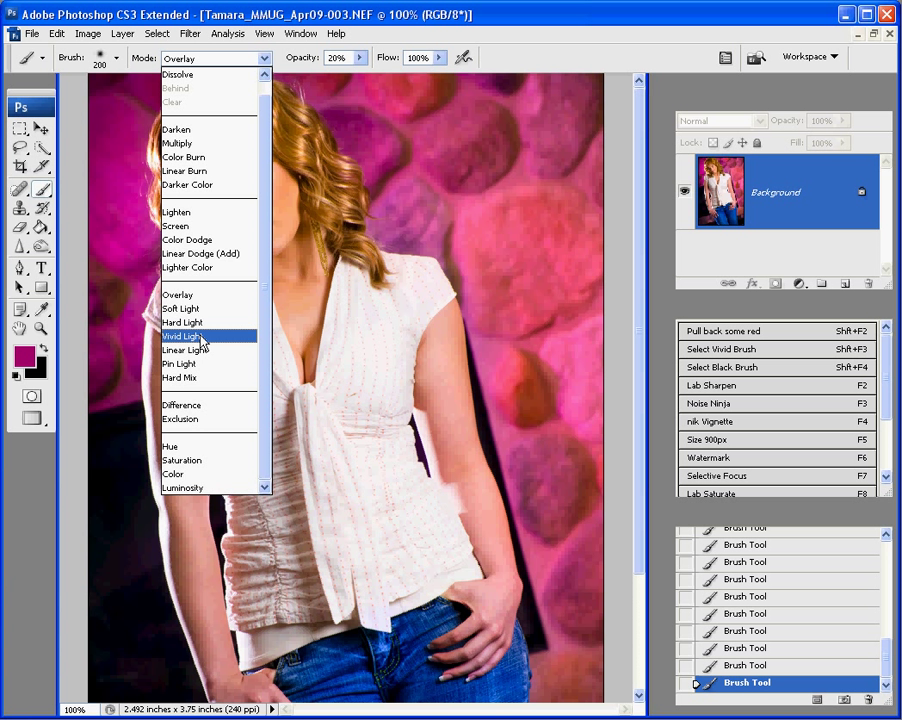
{"action": "left_click", "coordinate": [554, 18]}
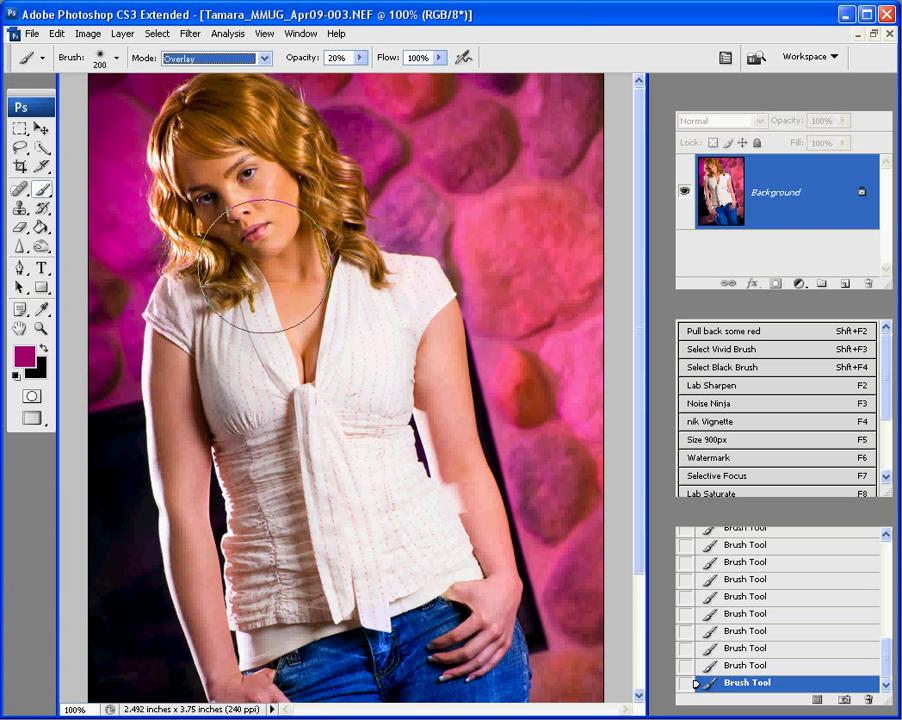
{"action": "key", "text": "Up"}
{"action": "key", "text": "Up"}
{"action": "left_click_drag", "start_coordinate": [640, 452], "coordinate": [644, 550]}
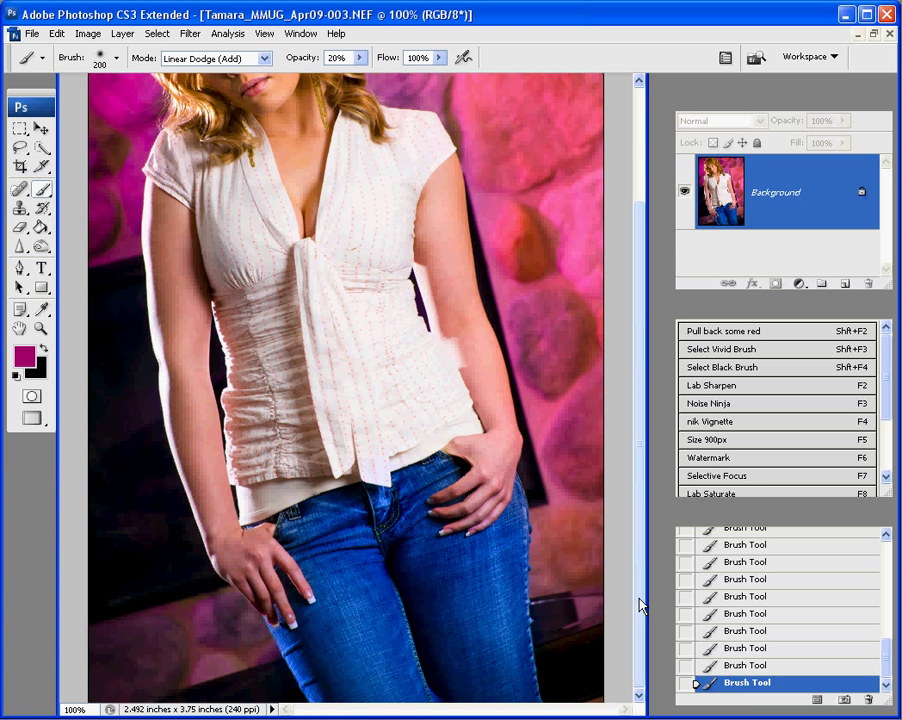
{"action": "scroll", "coordinate": [574, 536], "scroll_direction": "up", "scroll_amount": 5}
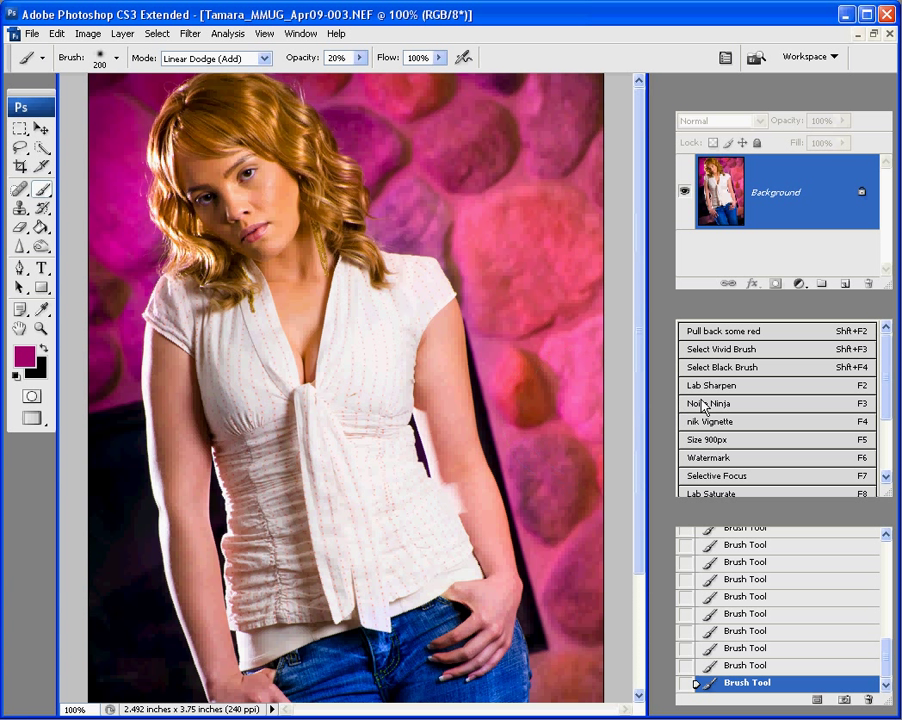
- Try the Noise Ninja filter with an automatic image profile, previewing it on the model's face, and cancel the filter
{"action": "left_click", "coordinate": [192, 34]}
{"action": "mouse_move", "coordinate": [296, 451]}
{"action": "left_click", "coordinate": [413, 451]}
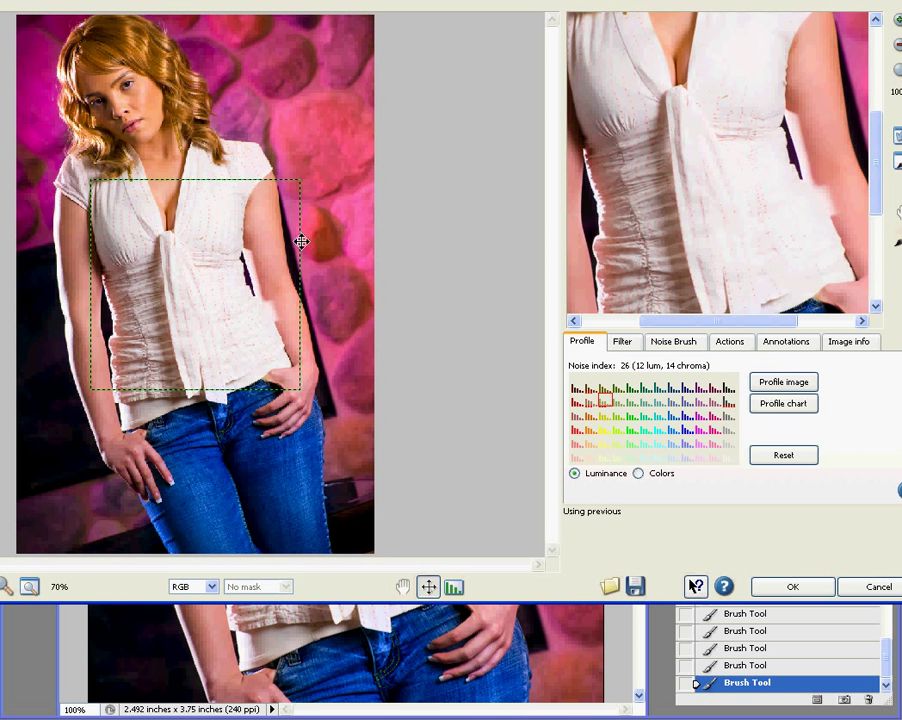
{"action": "left_click_drag", "start_coordinate": [226, 296], "coordinate": [190, 145]}
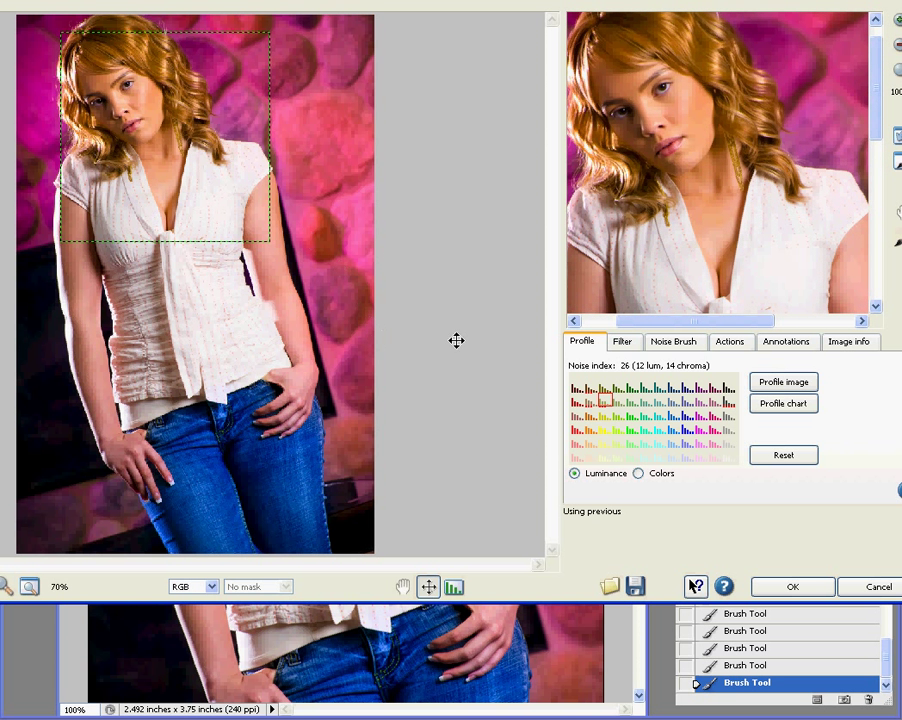
{"action": "left_click", "coordinate": [789, 385]}
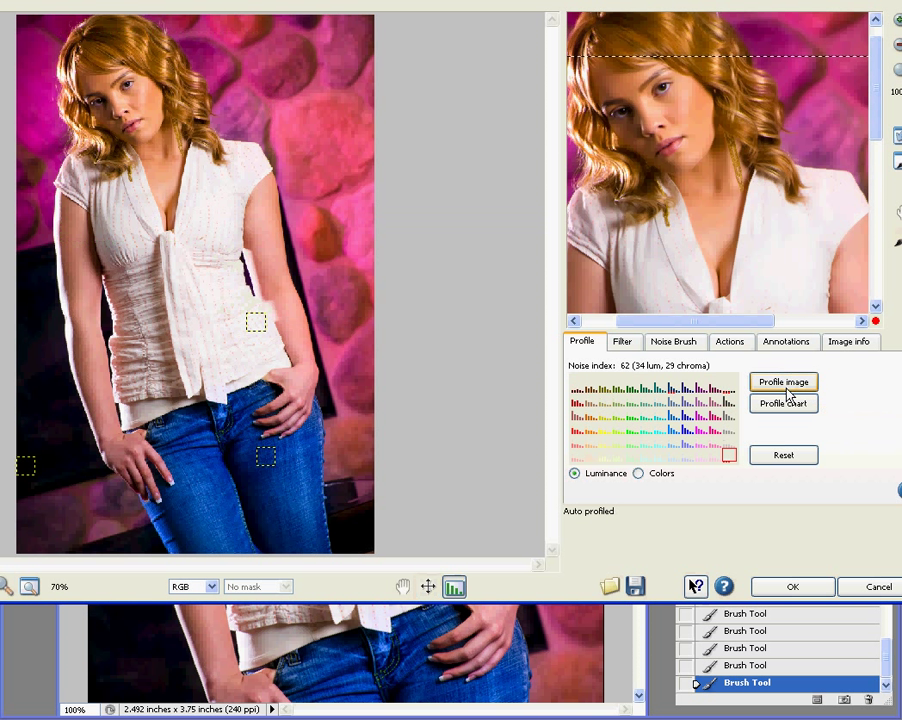
{"action": "left_click", "coordinate": [783, 406]}
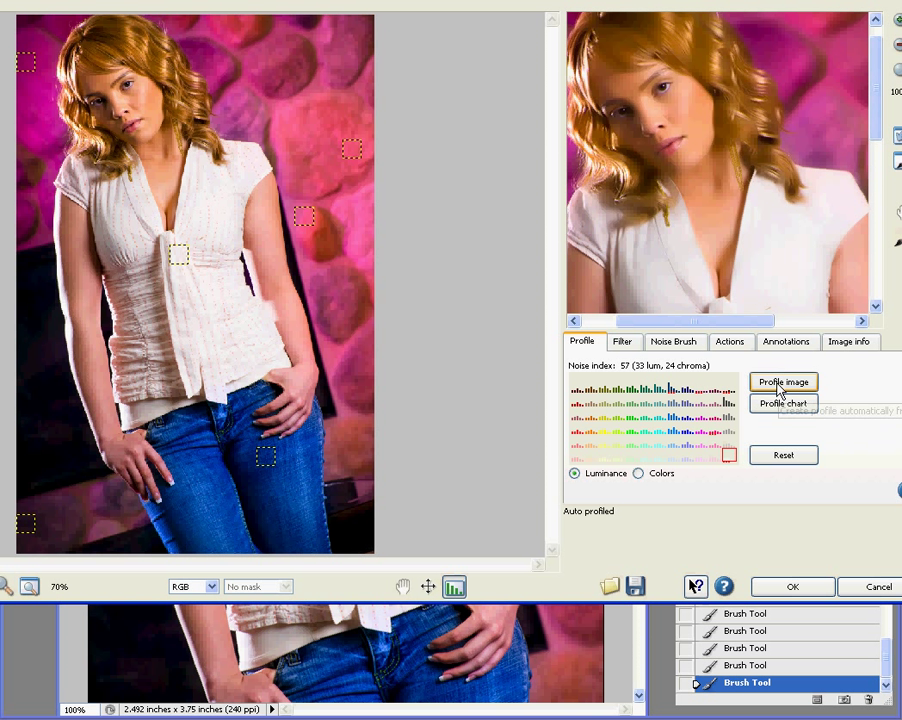
{"action": "left_click", "coordinate": [779, 386]}
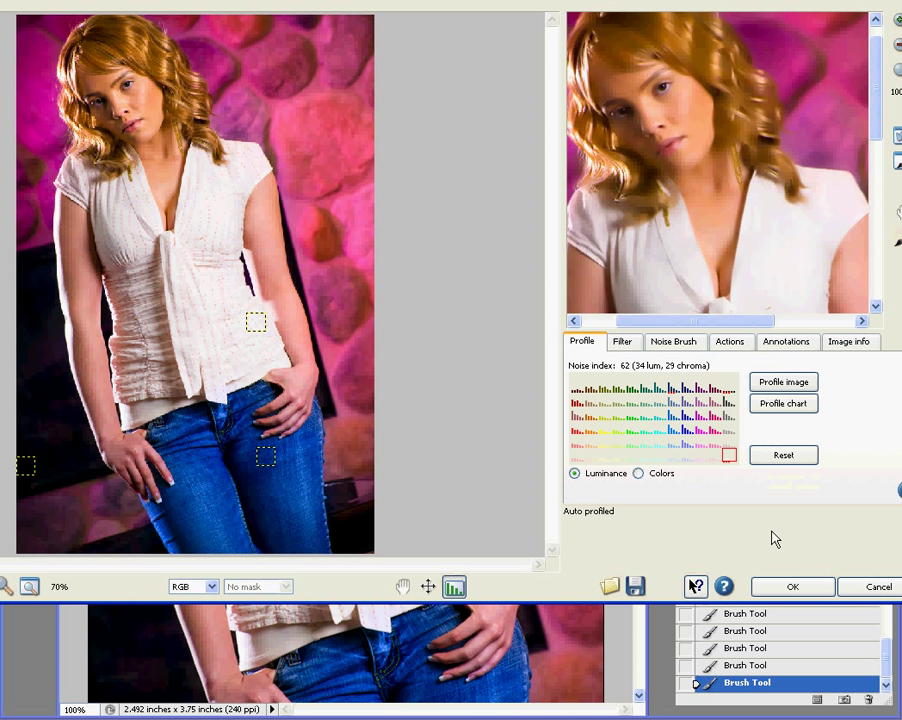
{"action": "left_click", "coordinate": [877, 591]}
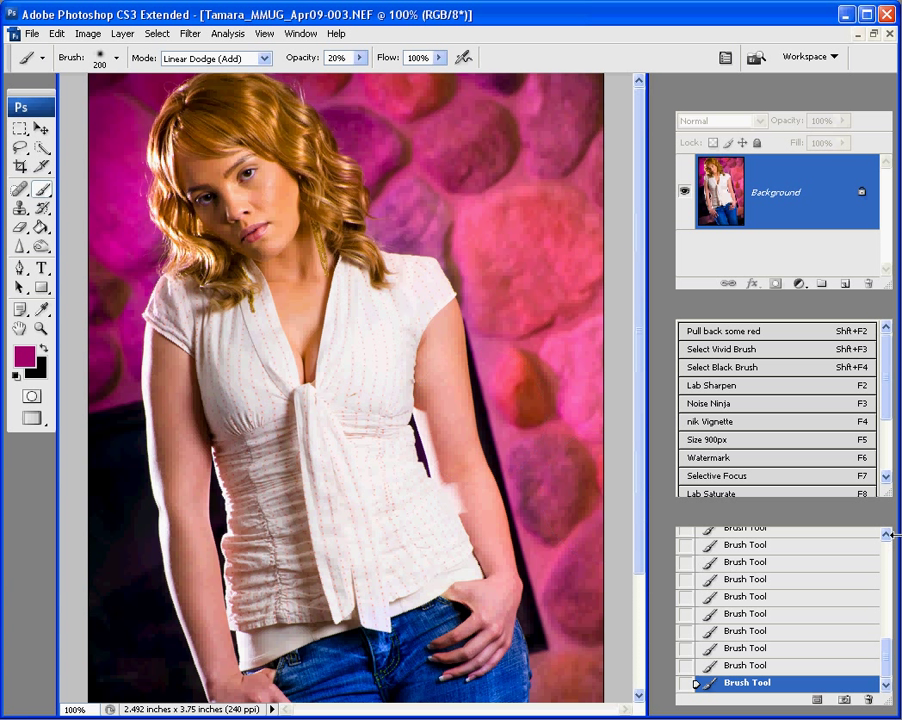
- Run the Noise Ninja action and compare the portrait with and without the noise-reduced layer
{"action": "left_click", "coordinate": [729, 404]}
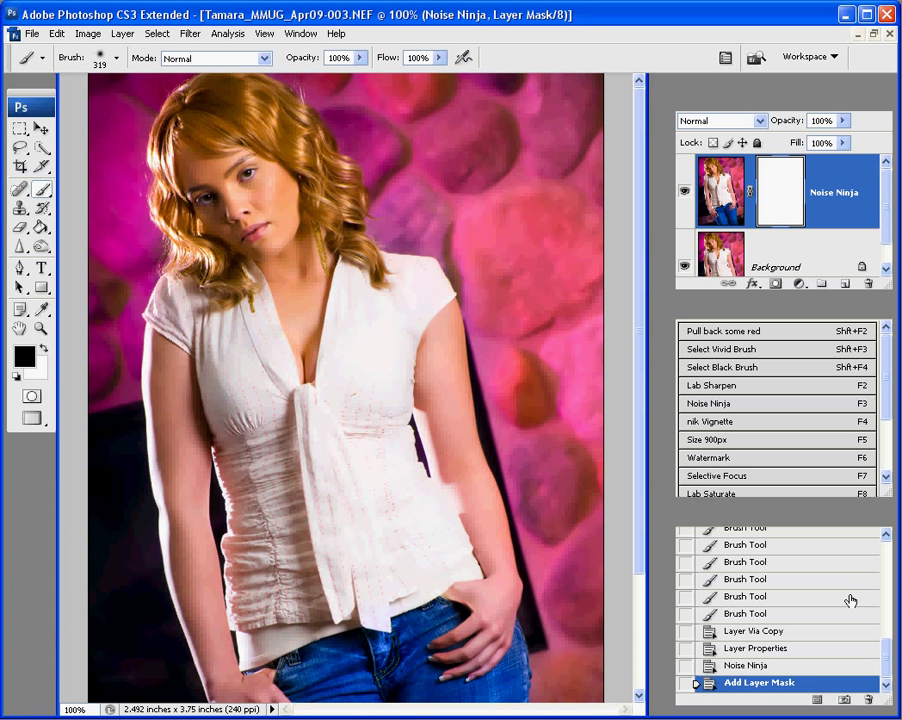
{"action": "left_click", "coordinate": [684, 193]}
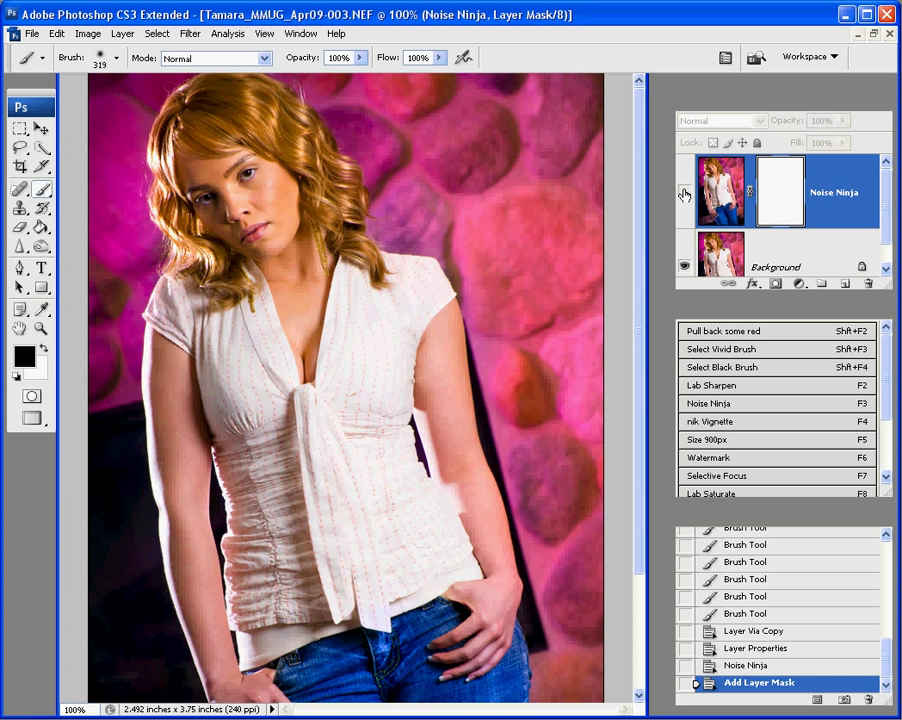
{"action": "left_click", "coordinate": [684, 193]}
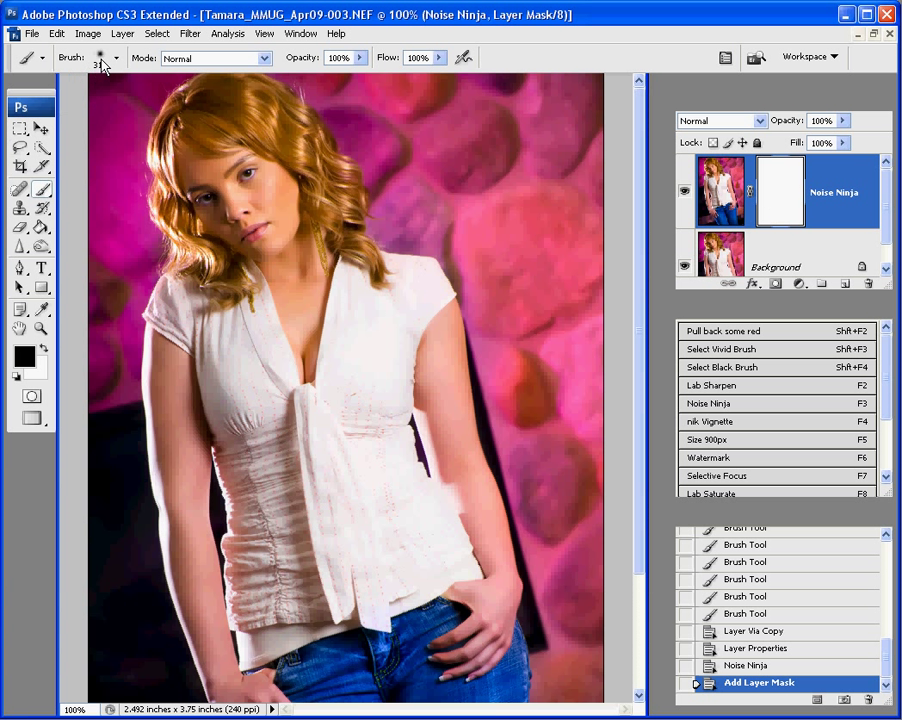
- Load the Brush Soft Round 319 black preset, reduce it to 175 px, and mask out the wall right of the model and her blouse
{"action": "left_click", "coordinate": [27, 55]}
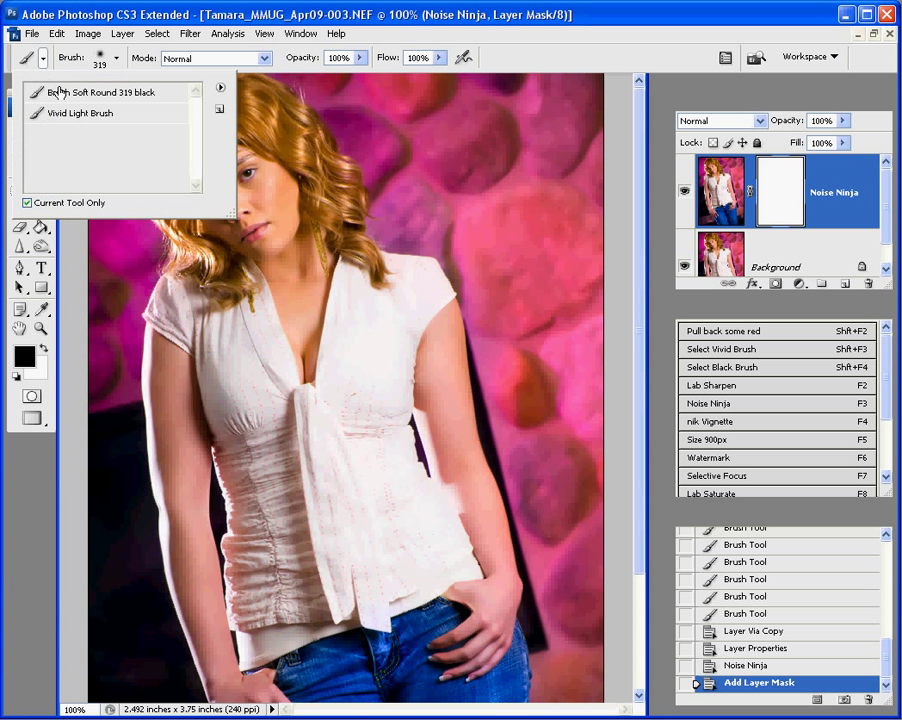
{"action": "left_click", "coordinate": [63, 94]}
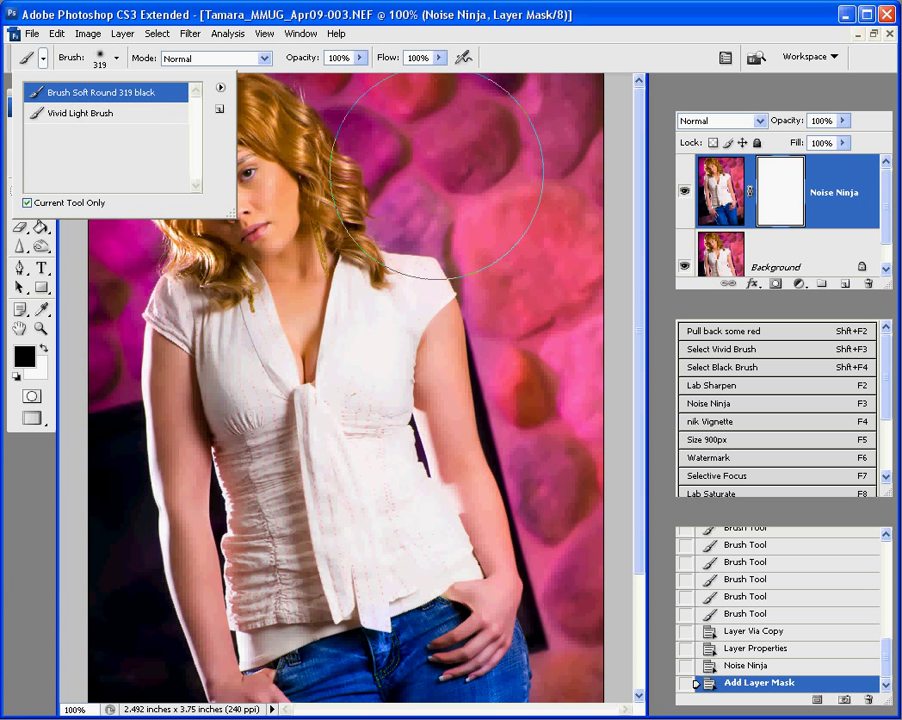
{"action": "left_click", "coordinate": [491, 180]}
{"action": "key", "text": "bracketleft"}
{"action": "key", "text": "bracketleft"}
{"action": "key", "text": "bracketleft"}
{"action": "key", "text": "bracketleft"}
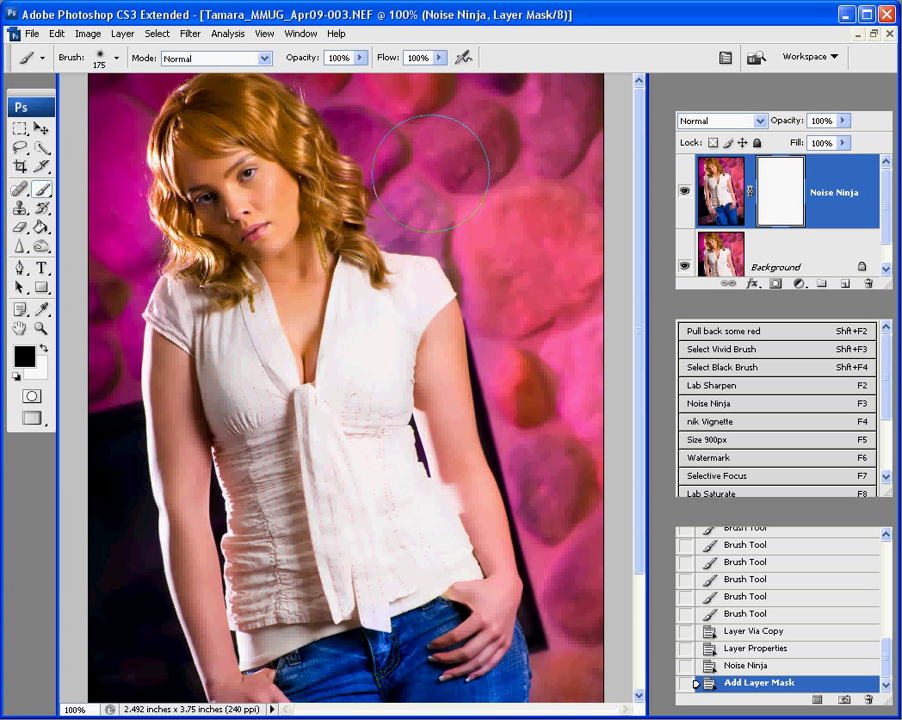
{"action": "left_click", "coordinate": [425, 160]}
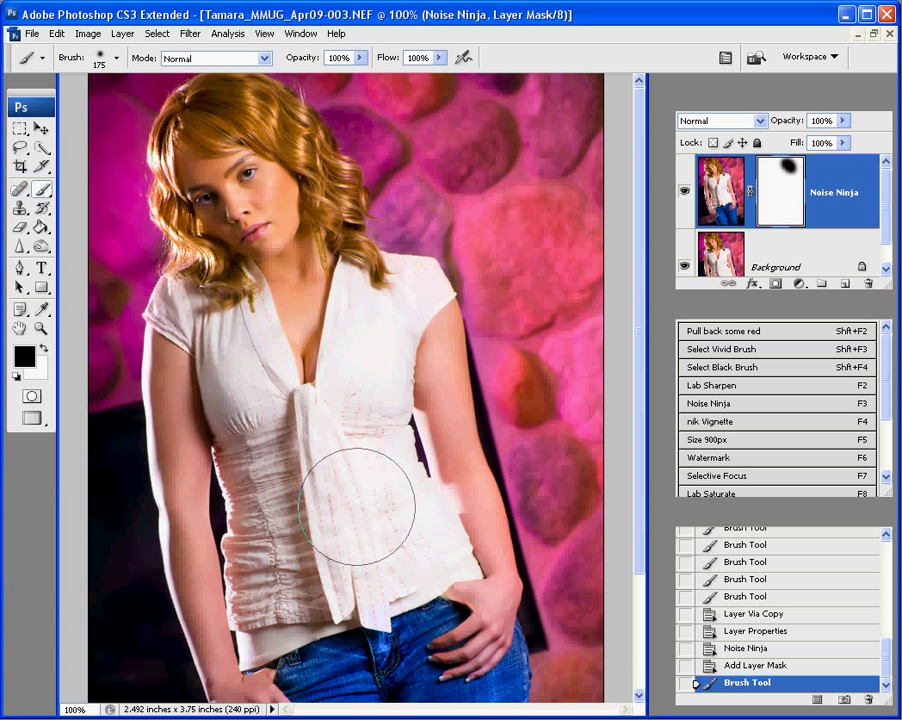
{"action": "mouse_move", "coordinate": [382, 512]}
{"action": "left_mouse_down"}
{"action": "mouse_move", "coordinate": [328, 493]}
{"action": "mouse_move", "coordinate": [302, 453]}
{"action": "mouse_move", "coordinate": [262, 433]}
{"action": "mouse_move", "coordinate": [285, 455]}
{"action": "left_mouse_up"}
- Reduce the brush to 100 px and mask the noise reduction off the stone wall left of the model
{"action": "key", "text": "bracketleft"}
{"action": "key", "text": "bracketleft"}
{"action": "key", "text": "bracketleft"}
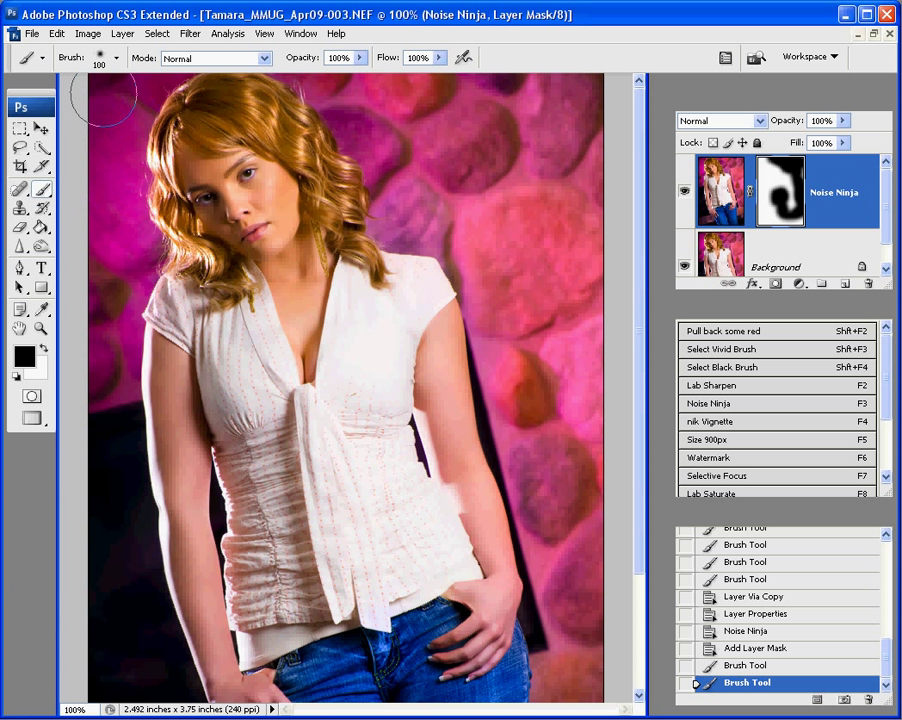
{"action": "left_click_drag", "start_coordinate": [101, 364], "coordinate": [88, 440]}
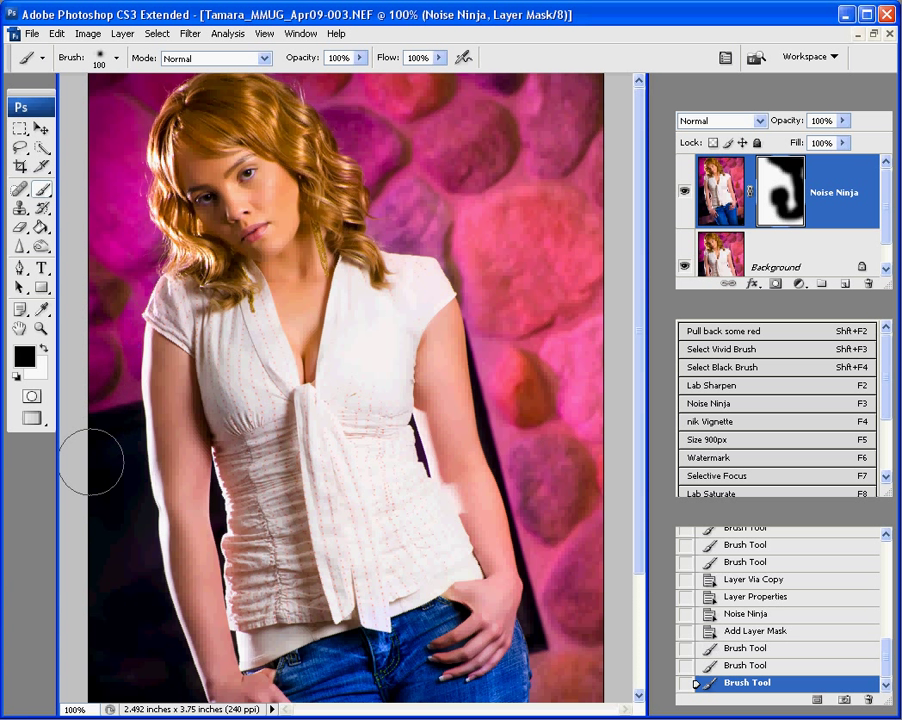
- Paint black on the layer mask over the jeans, the lower background and the remaining parts of the blouse
{"action": "scroll", "coordinate": [88, 450], "scroll_direction": "down", "scroll_amount": 5}
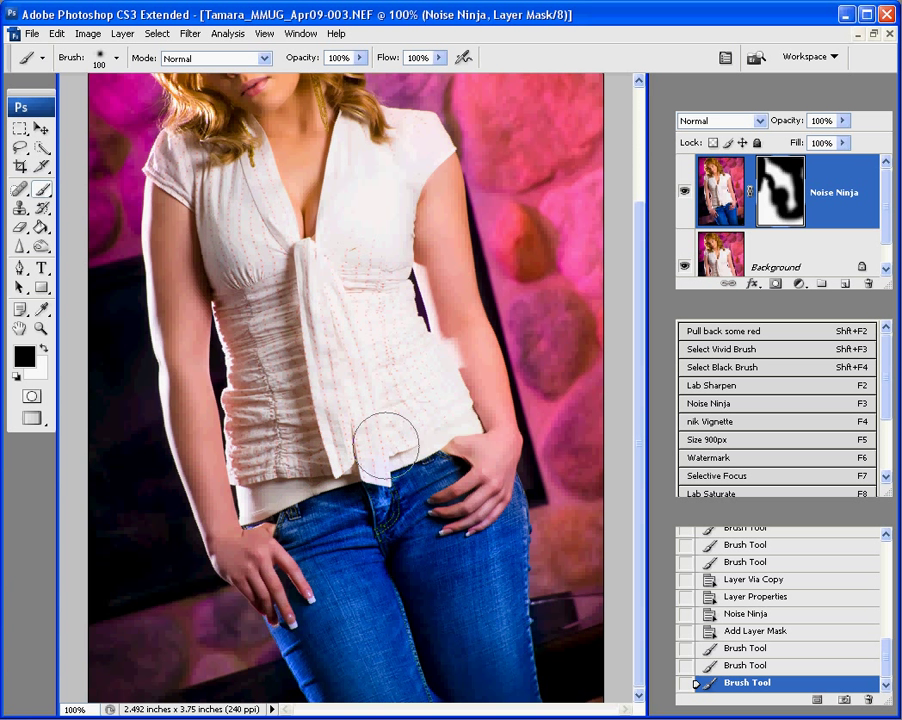
{"action": "left_click_drag", "start_coordinate": [503, 664], "coordinate": [596, 560]}
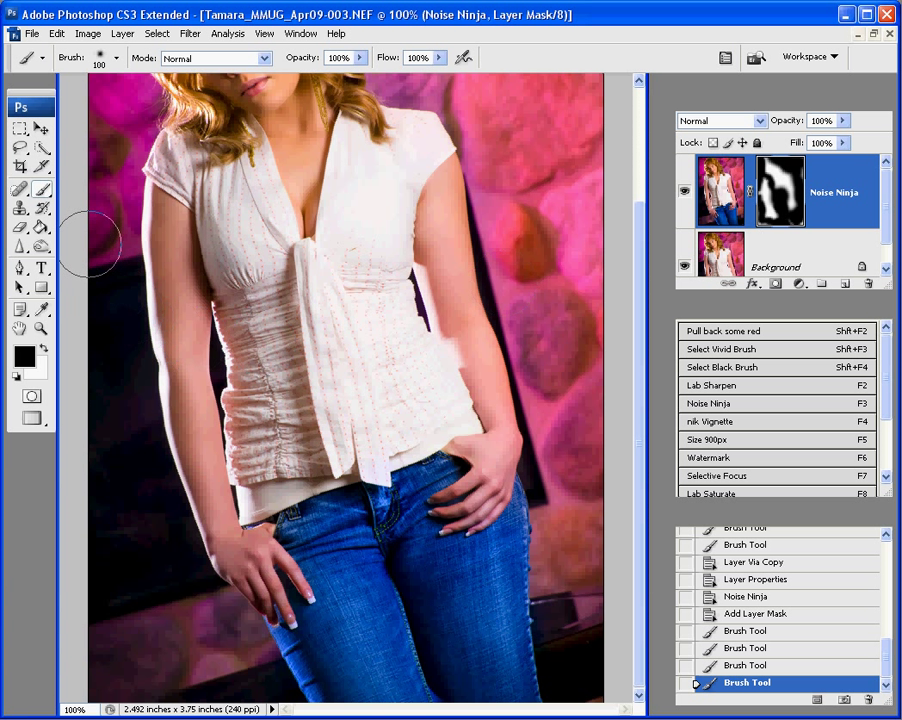
{"action": "left_click_drag", "start_coordinate": [150, 652], "coordinate": [302, 497]}
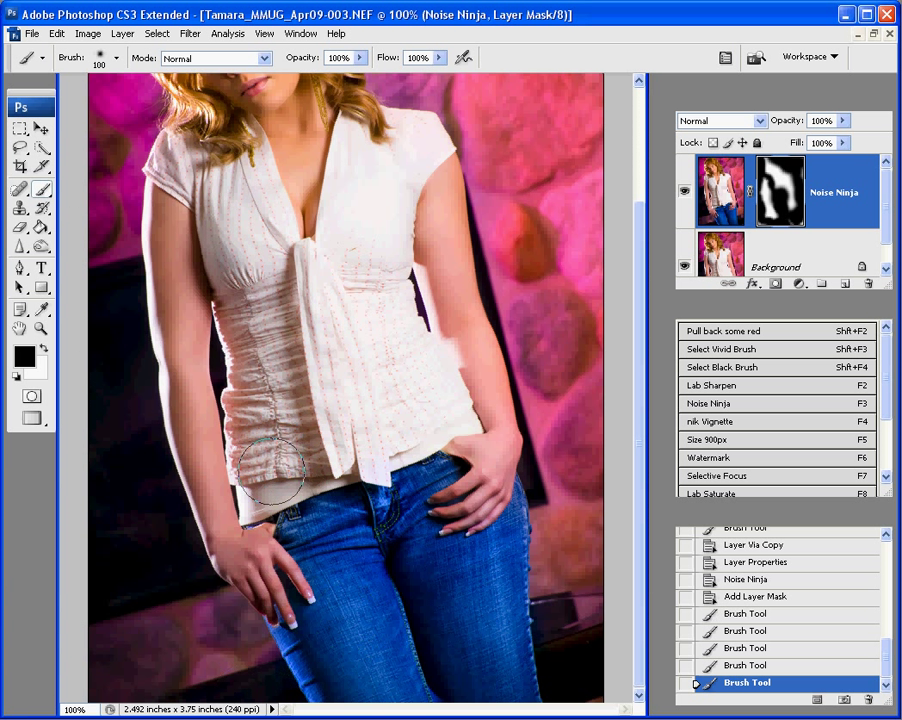
{"action": "left_click_drag", "start_coordinate": [212, 162], "coordinate": [150, 108]}
{"action": "scroll", "coordinate": [150, 108], "scroll_direction": "up", "scroll_amount": 5}
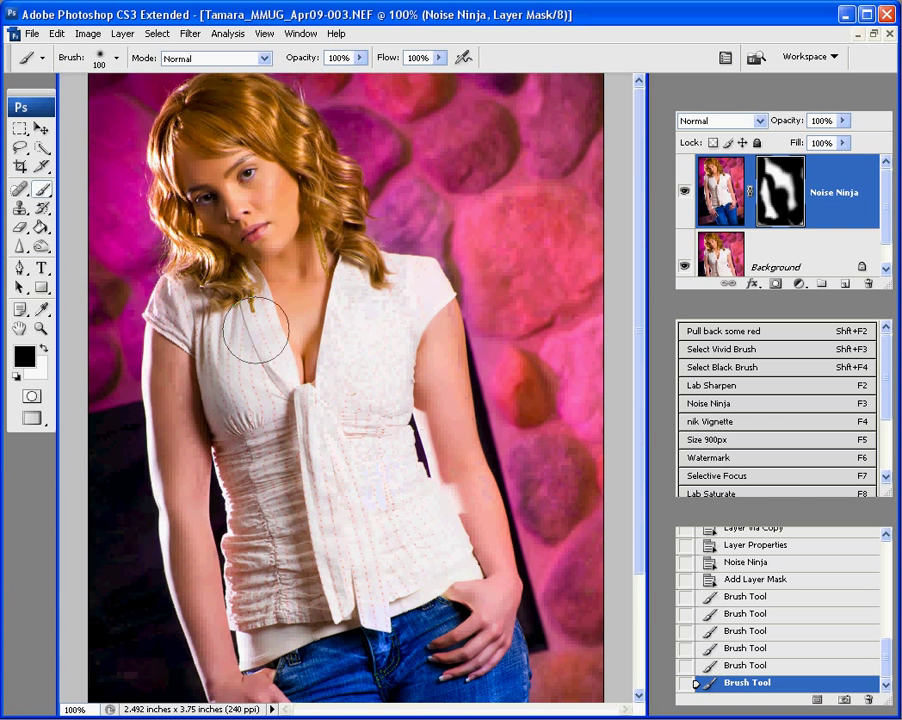
- Mask the noise reduction off the model's hair, and reduce the brush to 30 px for the facial details
{"action": "mouse_move", "coordinate": [240, 166]}
{"action": "left_mouse_down"}
{"action": "mouse_move", "coordinate": [246, 155]}
{"action": "mouse_move", "coordinate": [222, 93]}
{"action": "mouse_move", "coordinate": [166, 80]}
{"action": "left_mouse_up"}
{"action": "key", "text": "bracketleft"}
{"action": "key", "text": "bracketleft"}
{"action": "key", "text": "bracketleft"}
{"action": "key", "text": "bracketleft"}
{"action": "key", "text": "bracketleft"}
{"action": "key", "text": "bracketleft"}
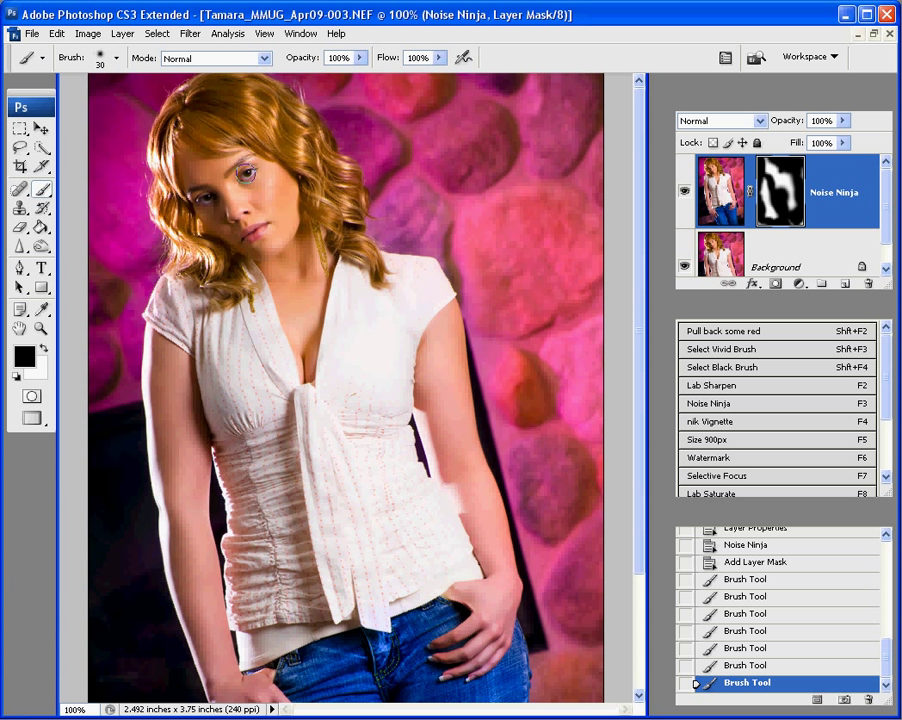
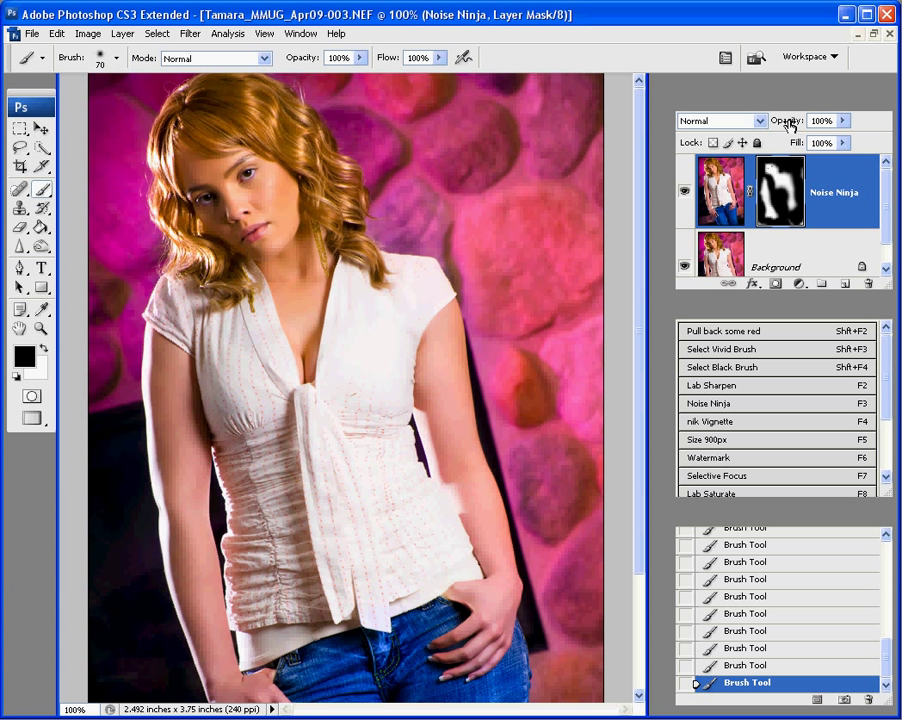
- Set the Noise Ninja layer's opacity to 50% while checking the skin smoothing on the model's face up close
{"action": "left_click", "coordinate": [41, 328]}
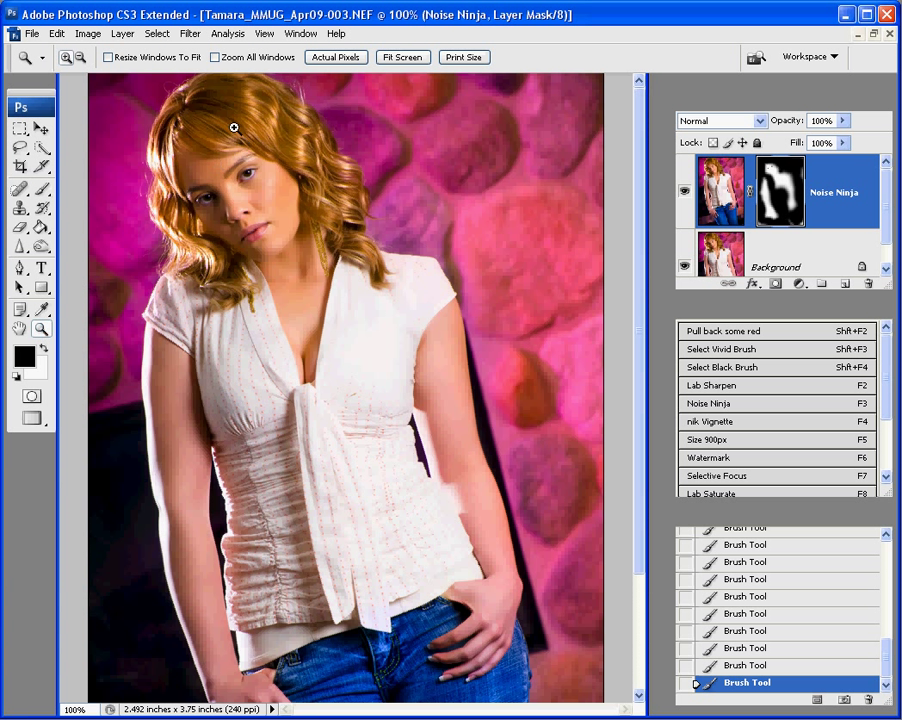
{"action": "left_click_drag", "start_coordinate": [122, 103], "coordinate": [322, 298]}
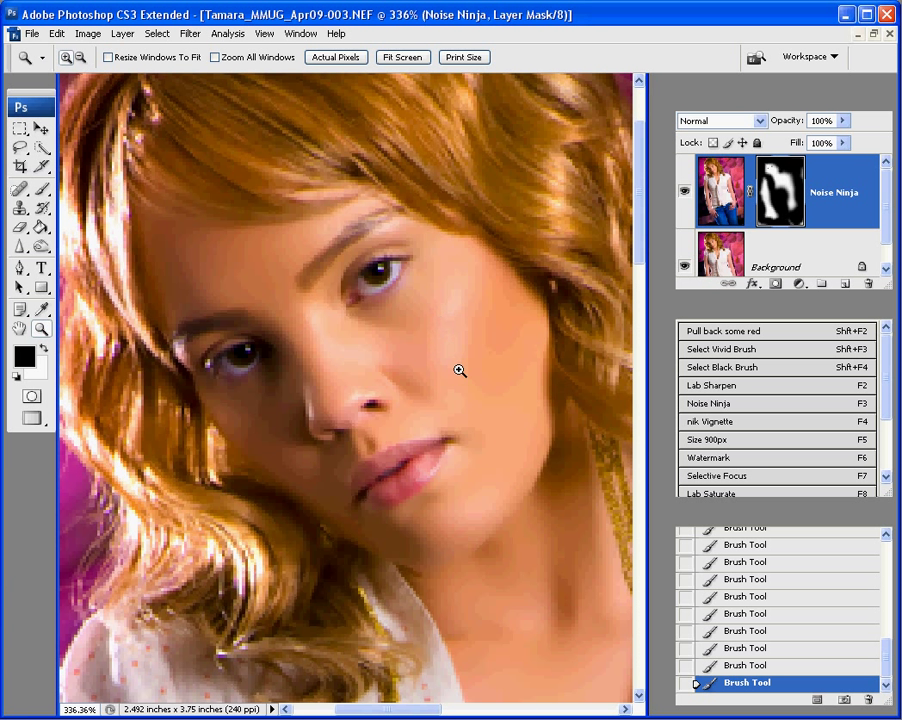
{"action": "left_click_drag", "start_coordinate": [792, 126], "coordinate": [749, 127]}
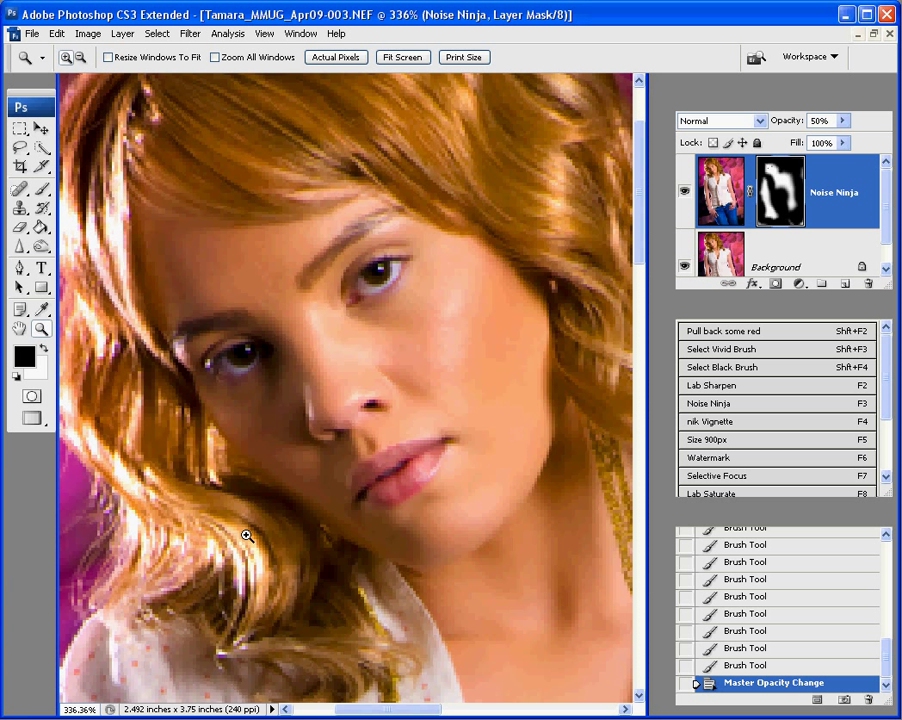
- Flatten the image so the Noise Ninja layer is merged into the background
{"action": "double_click", "coordinate": [42, 338]}
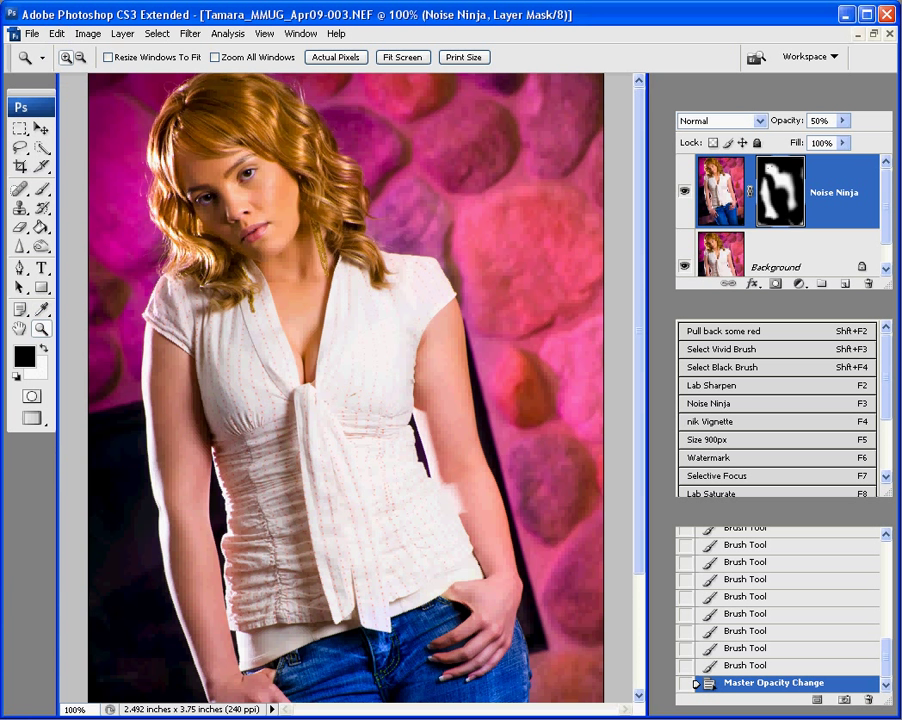
{"action": "left_click", "coordinate": [123, 34]}
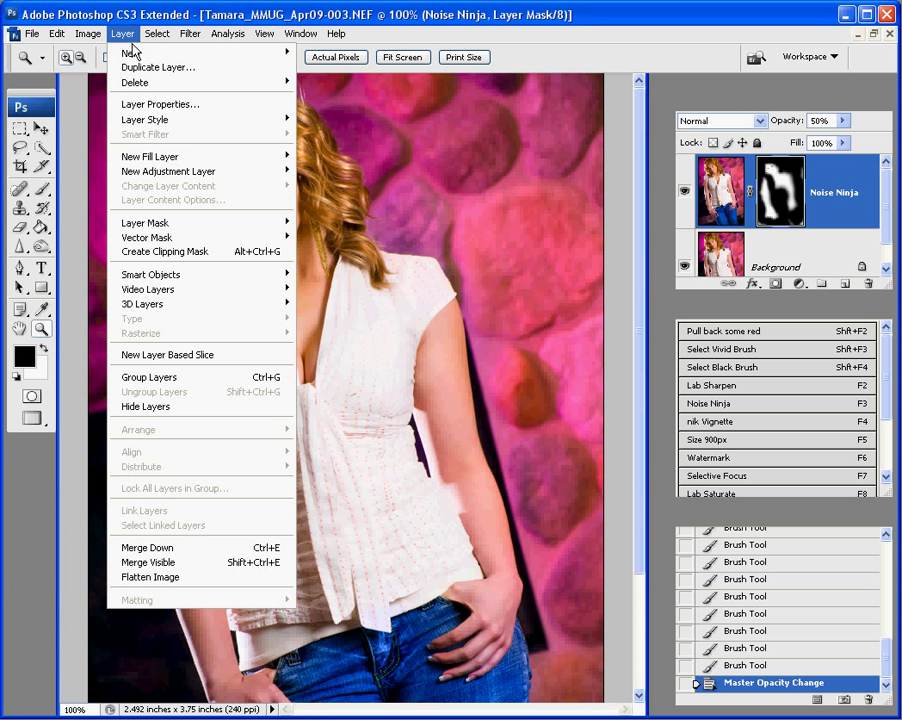
{"action": "left_click", "coordinate": [163, 585]}
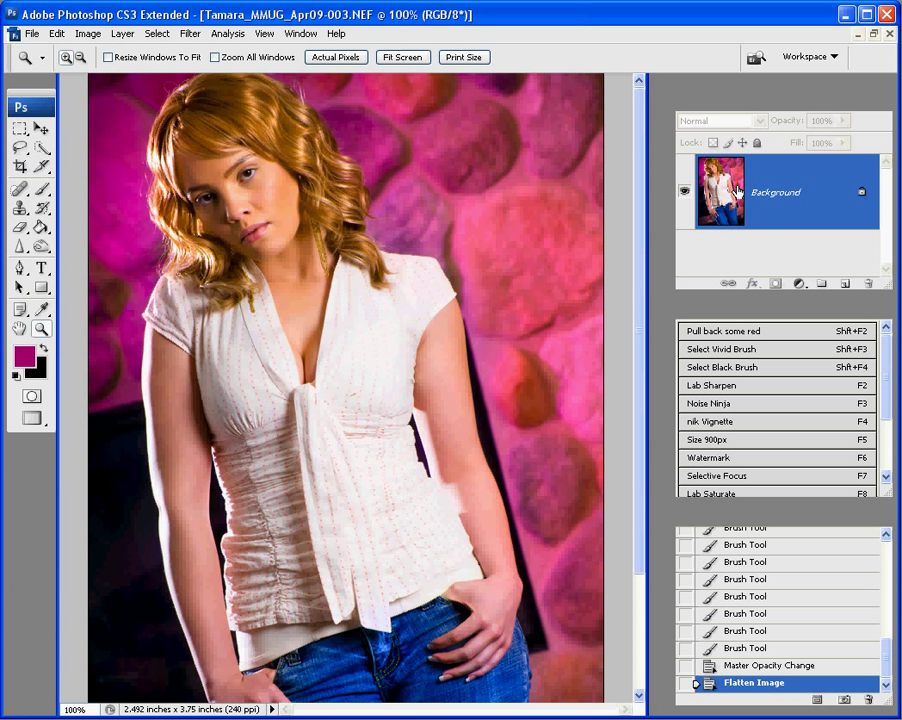